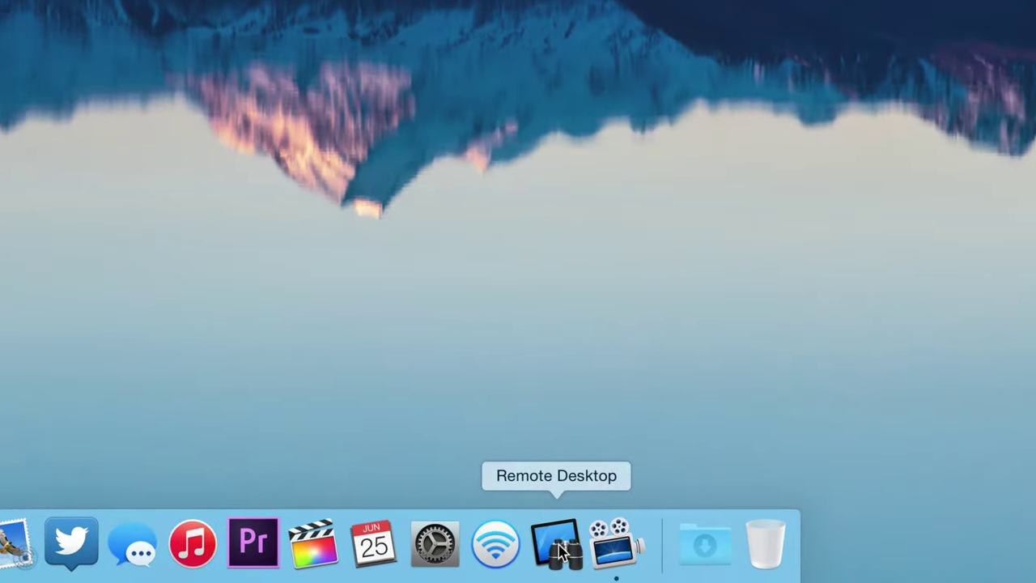
# - Launch Remote Desktop and select the MacBook Pro and the iMac in All Computers
pyautogui.click(619, 569)
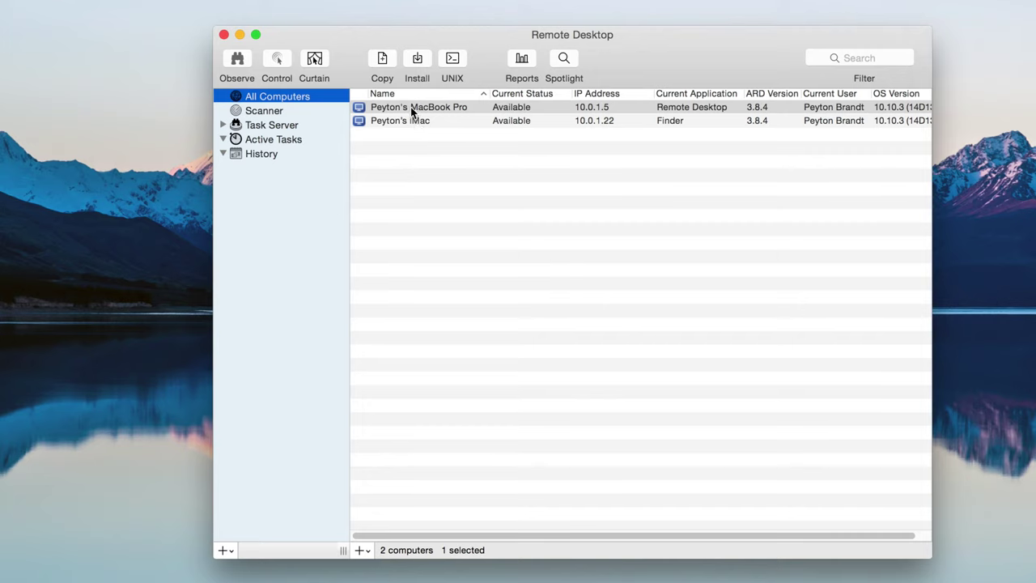
pyautogui.click(411, 109)
pyautogui.click(422, 121)
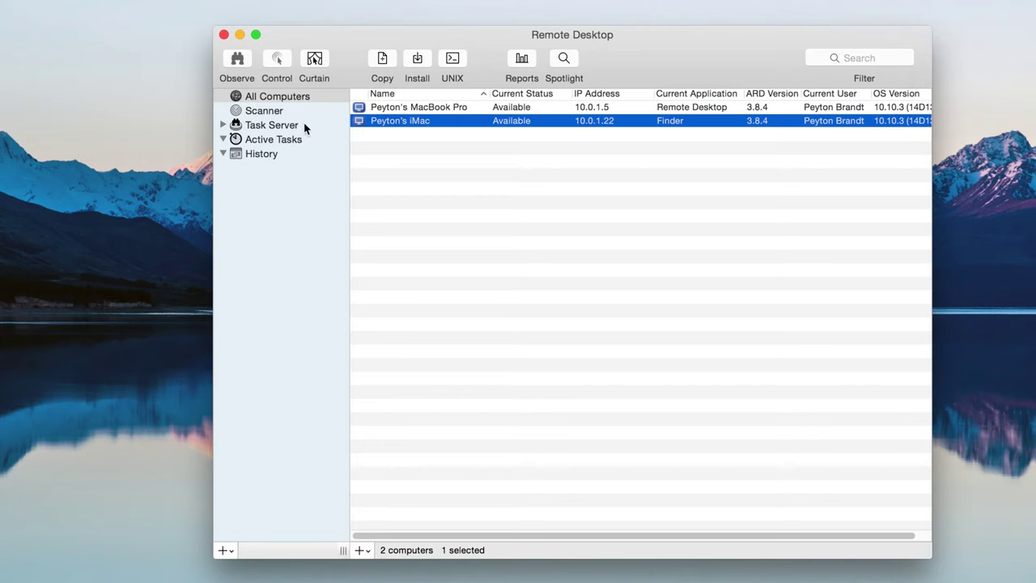
pyautogui.click(268, 112)
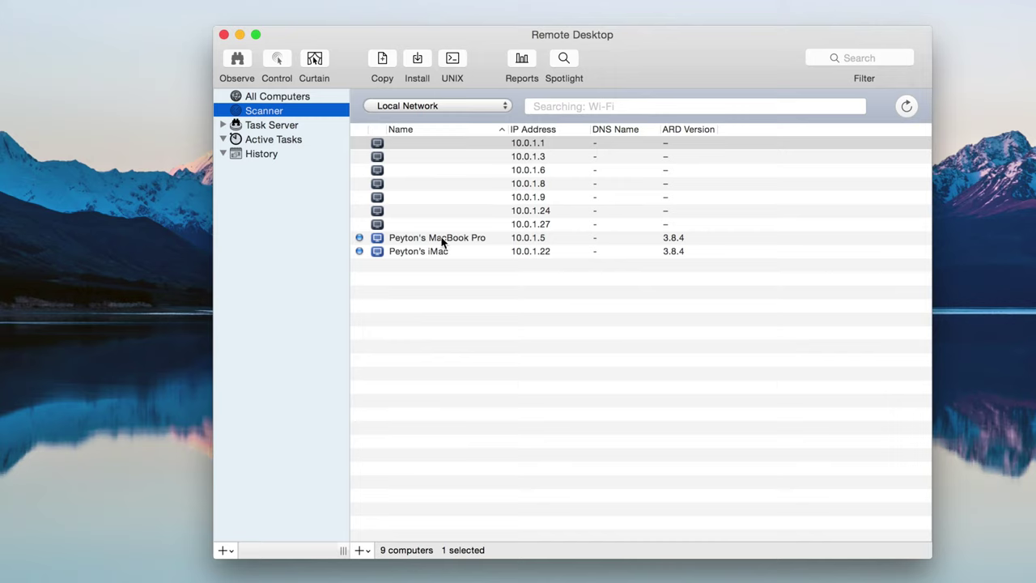
pyautogui.click(477, 109)
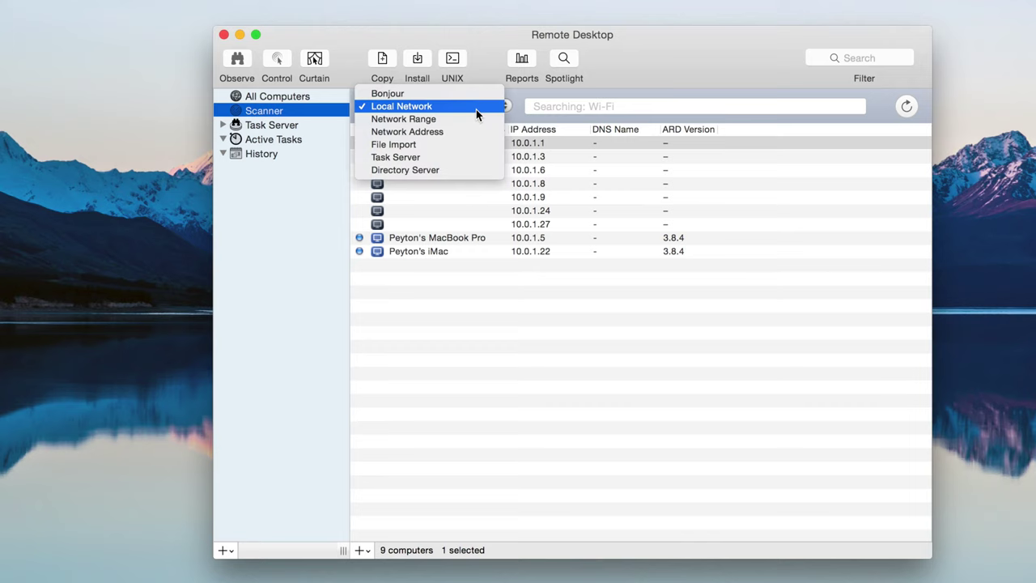
pyautogui.click(482, 90)
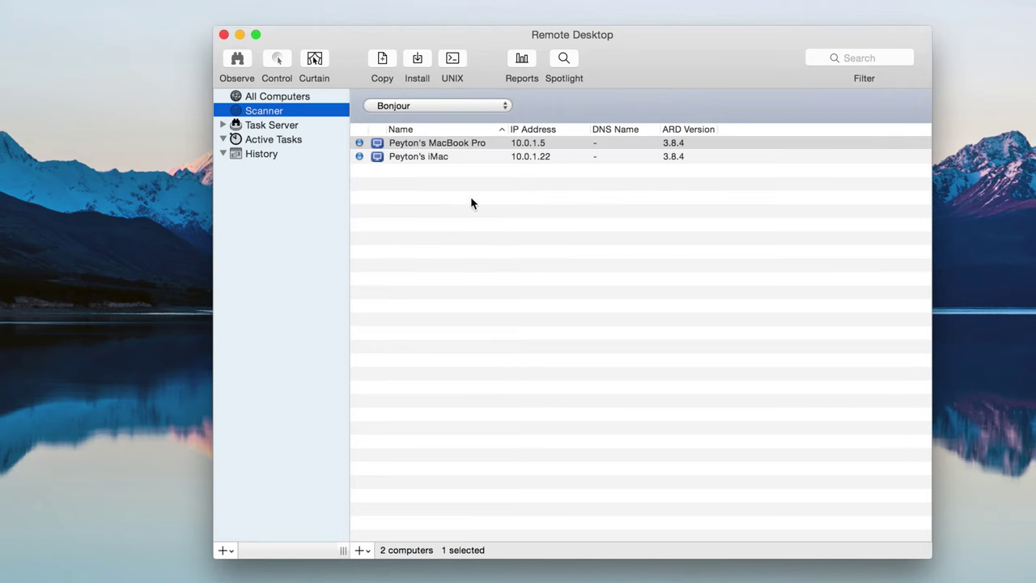
pyautogui.click(487, 106)
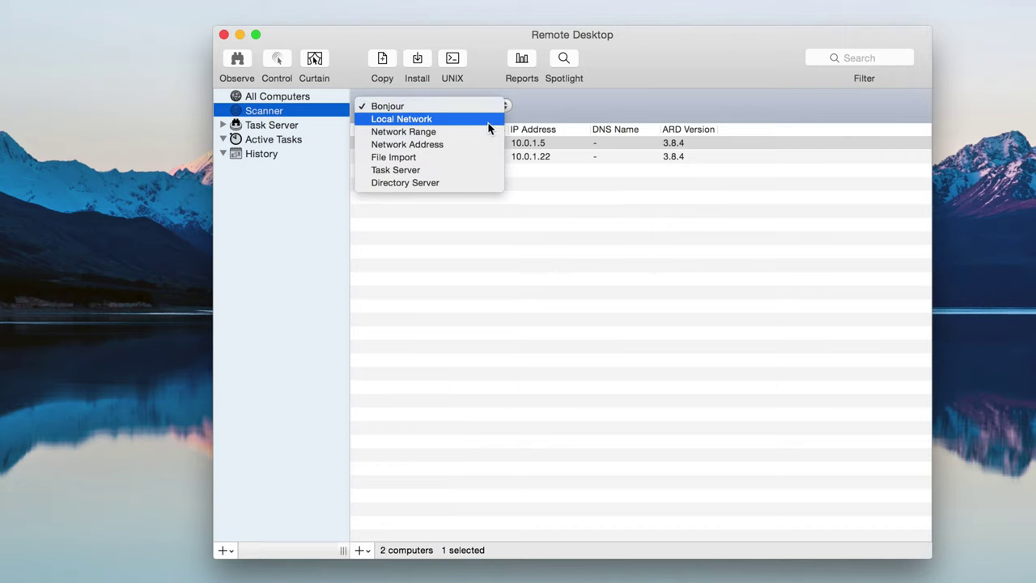
pyautogui.click(488, 121)
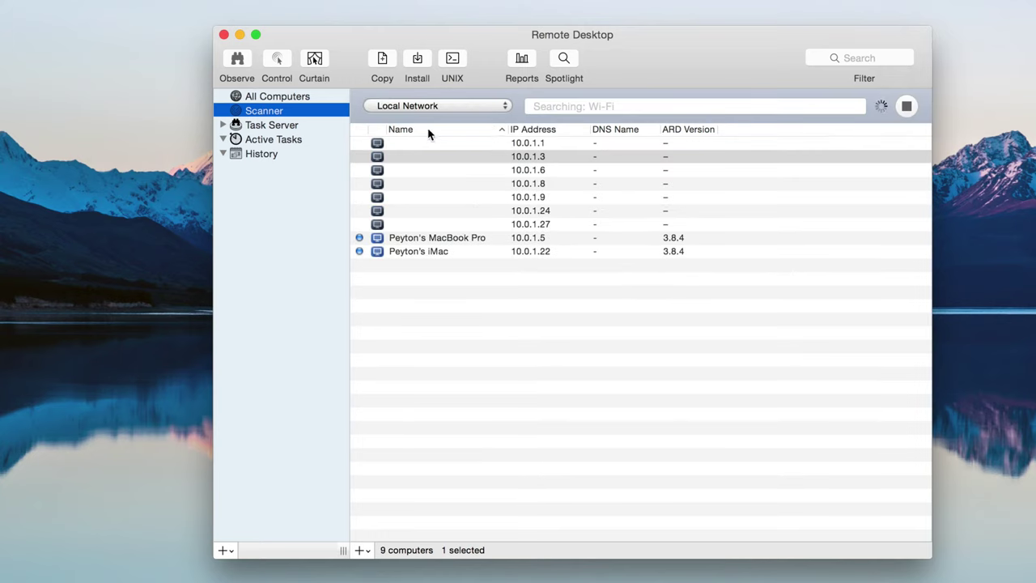
pyautogui.click(280, 125)
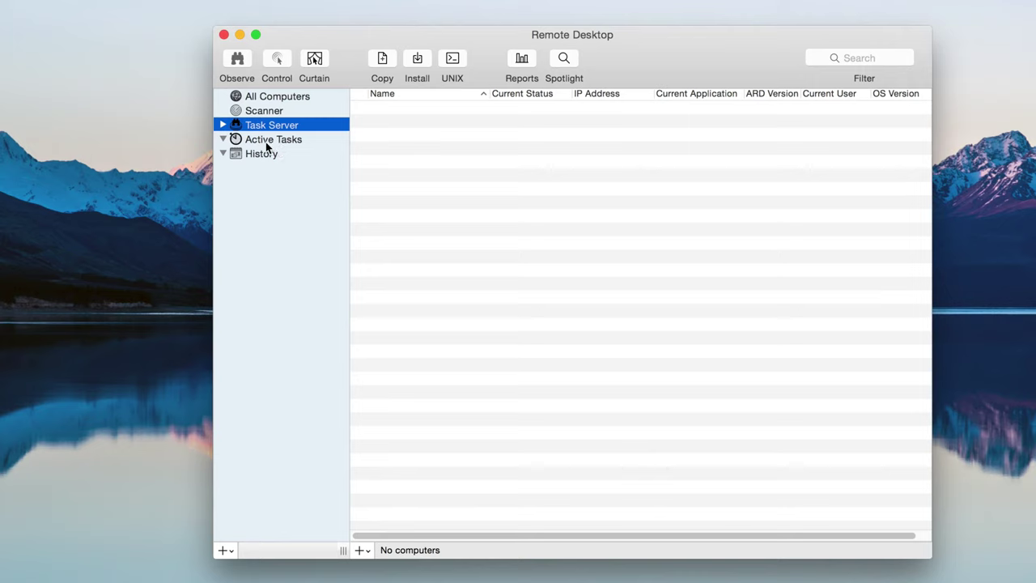
pyautogui.click(267, 142)
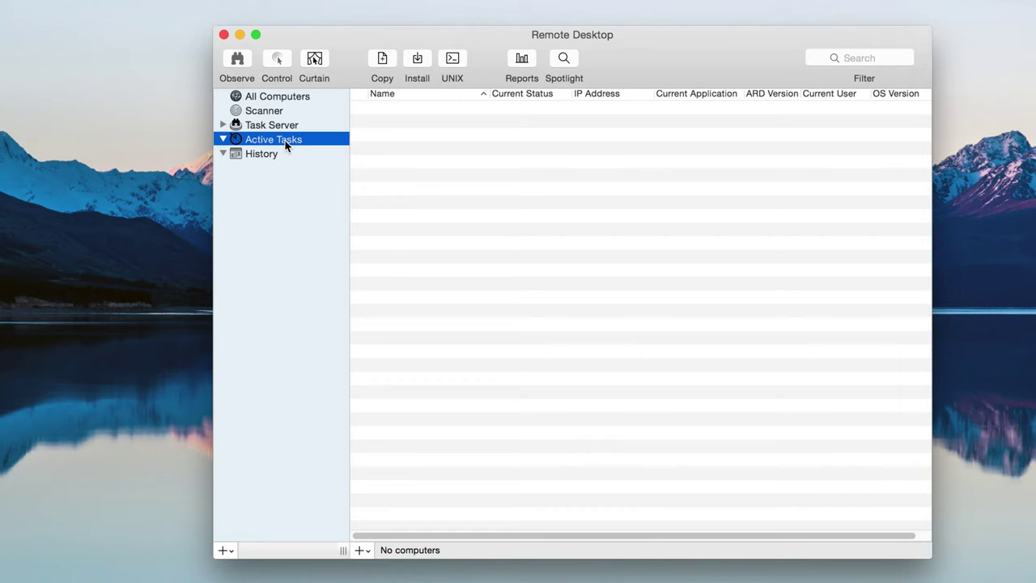
pyautogui.click(257, 154)
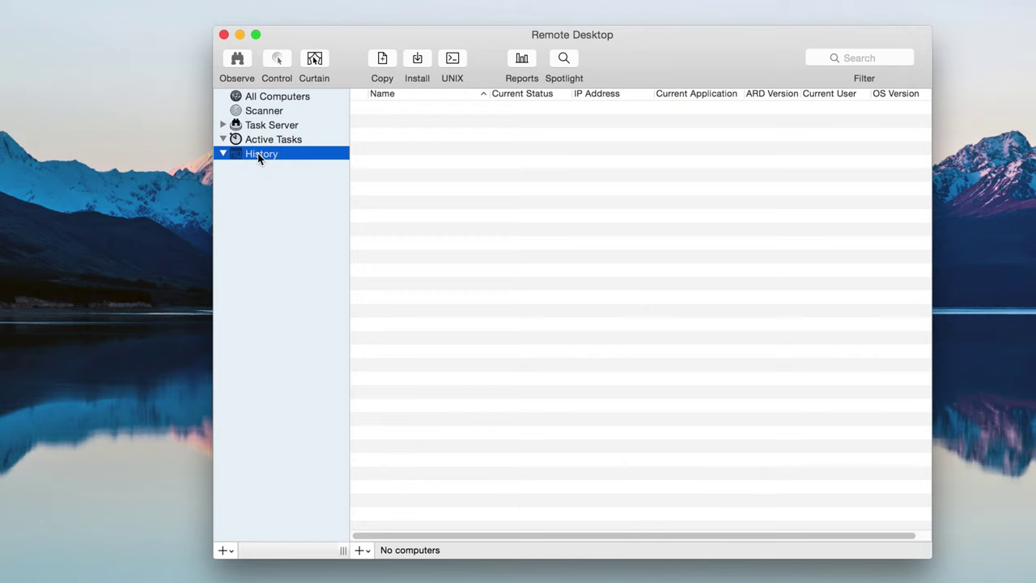
pyautogui.click(269, 98)
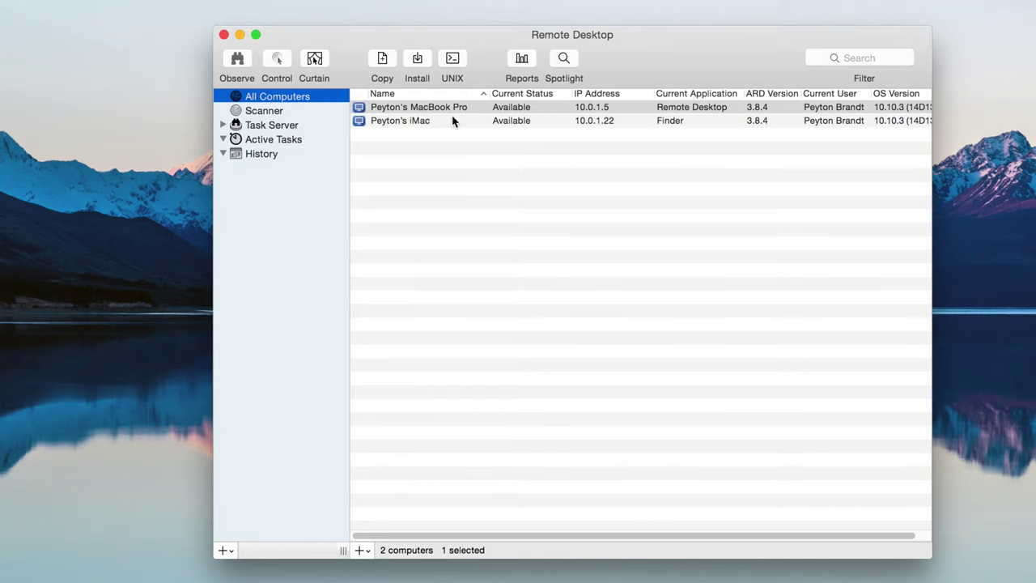
pyautogui.click(238, 61)
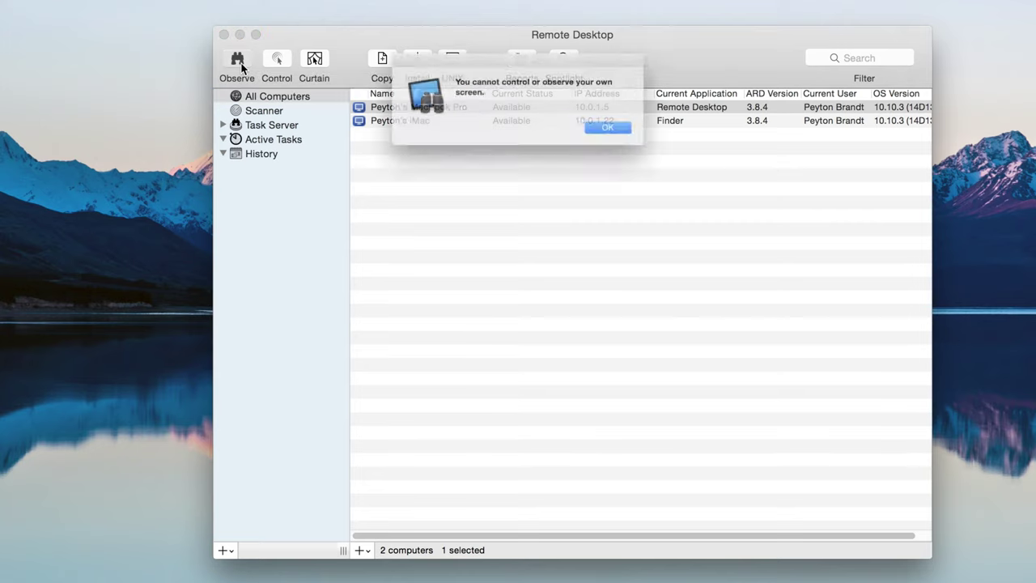
pyautogui.click(638, 138)
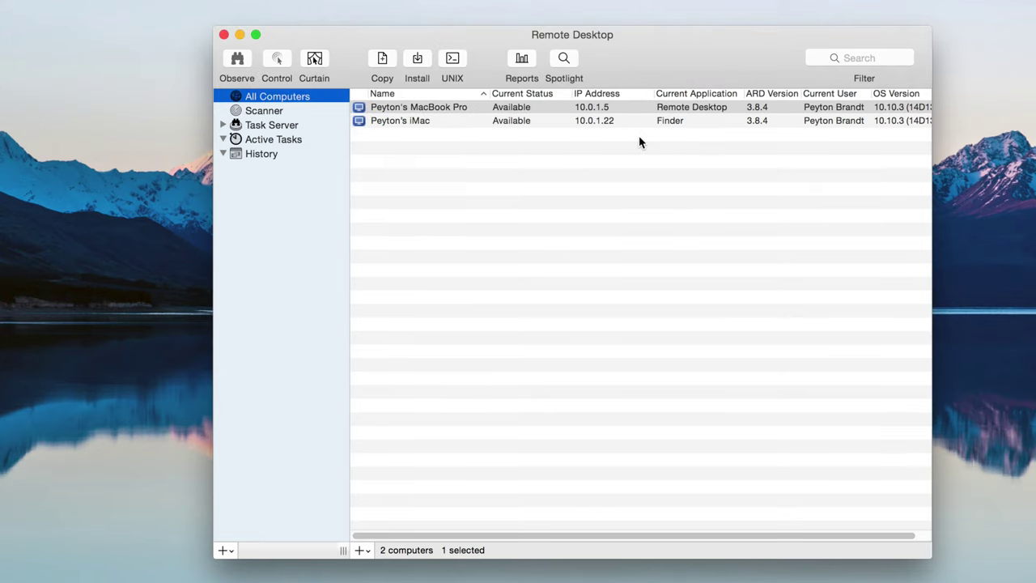
pyautogui.click(491, 123)
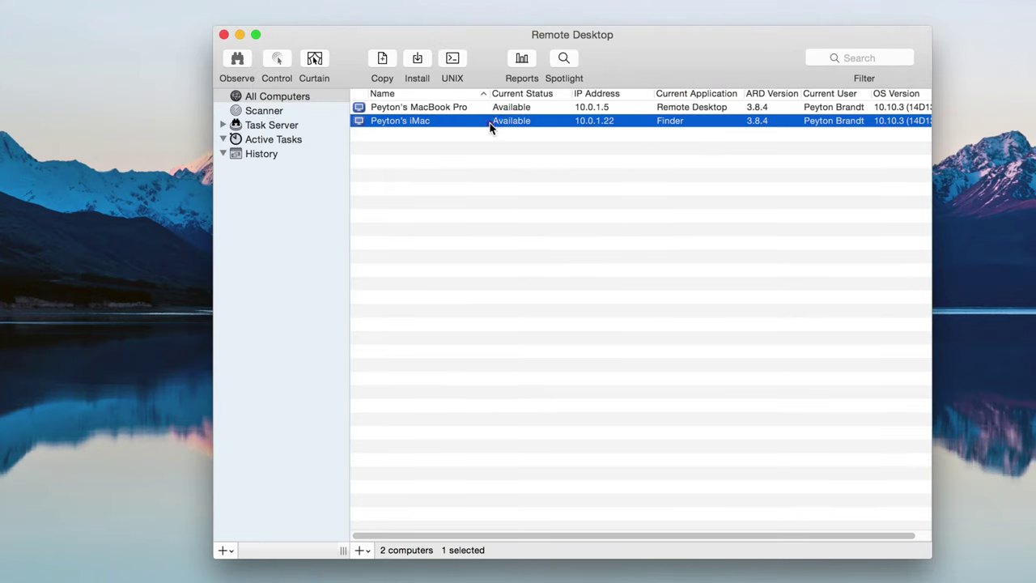
pyautogui.click(238, 59)
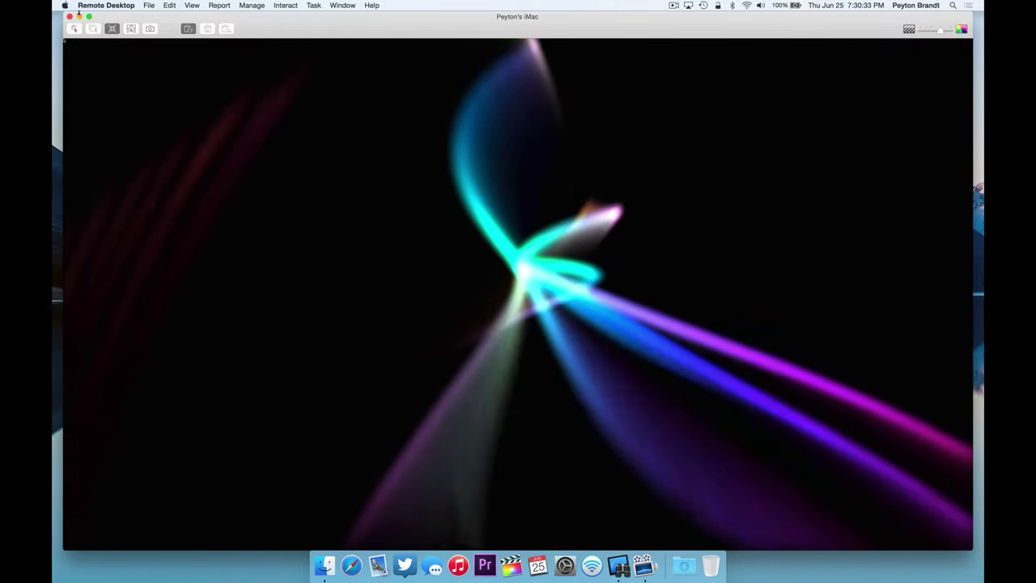
pyautogui.click(70, 16)
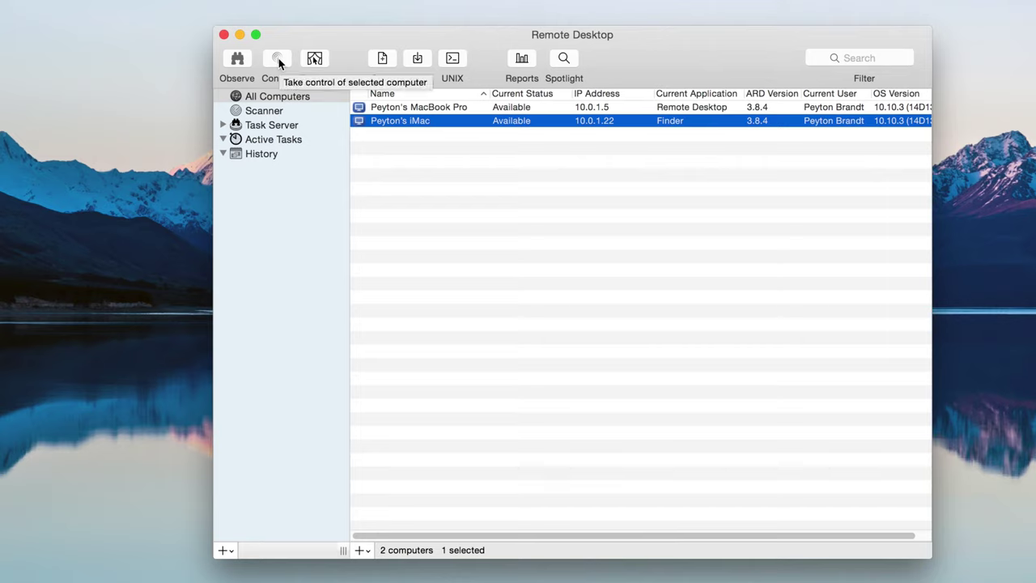
pyautogui.click(278, 62)
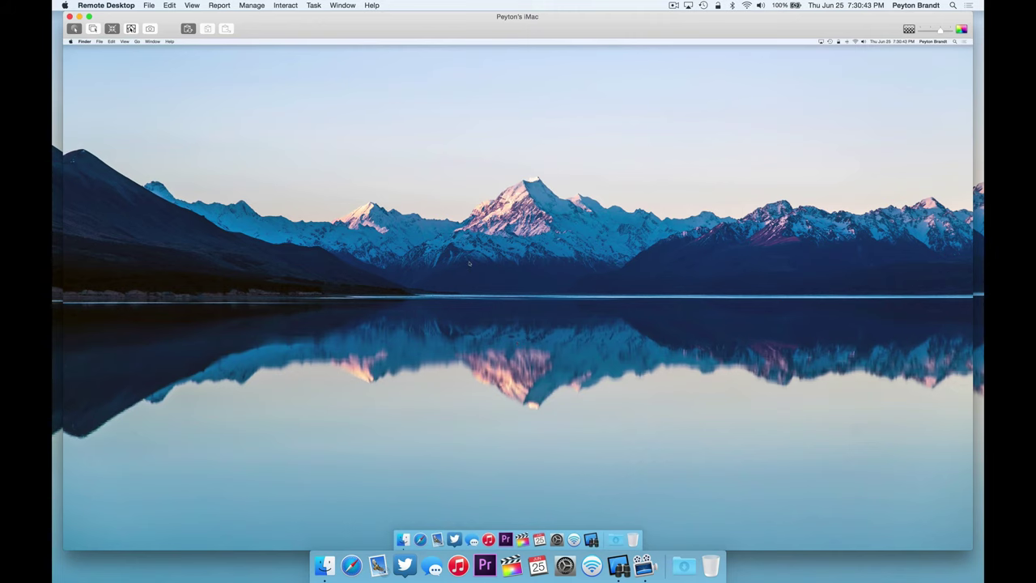
pyautogui.click(70, 17)
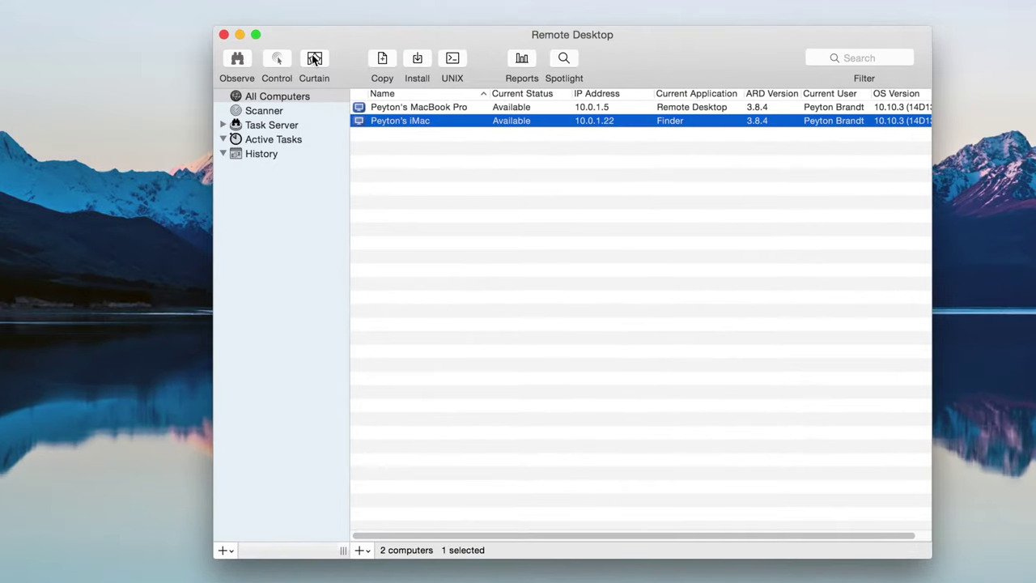
pyautogui.click(395, 140)
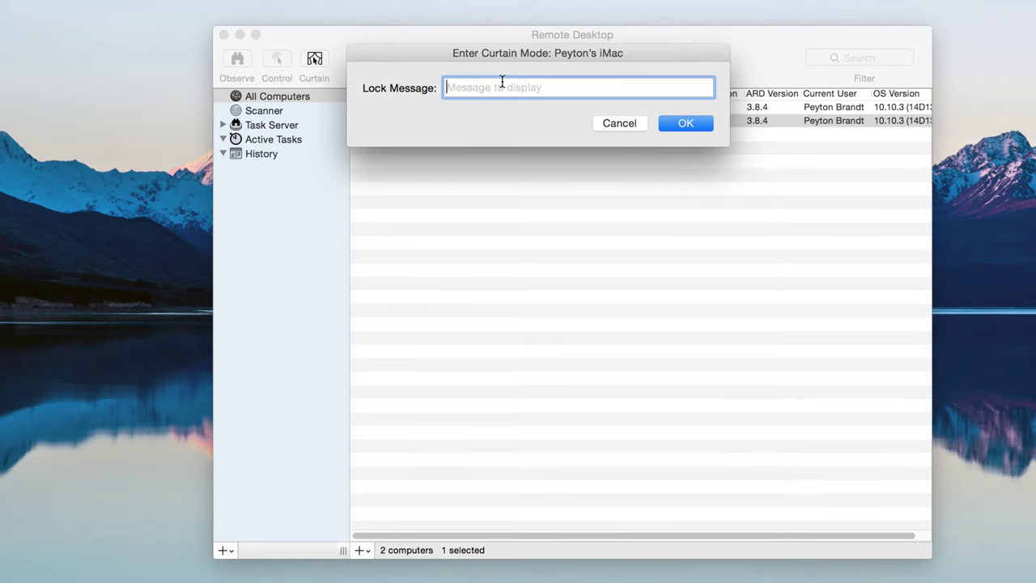
pyautogui.click(618, 123)
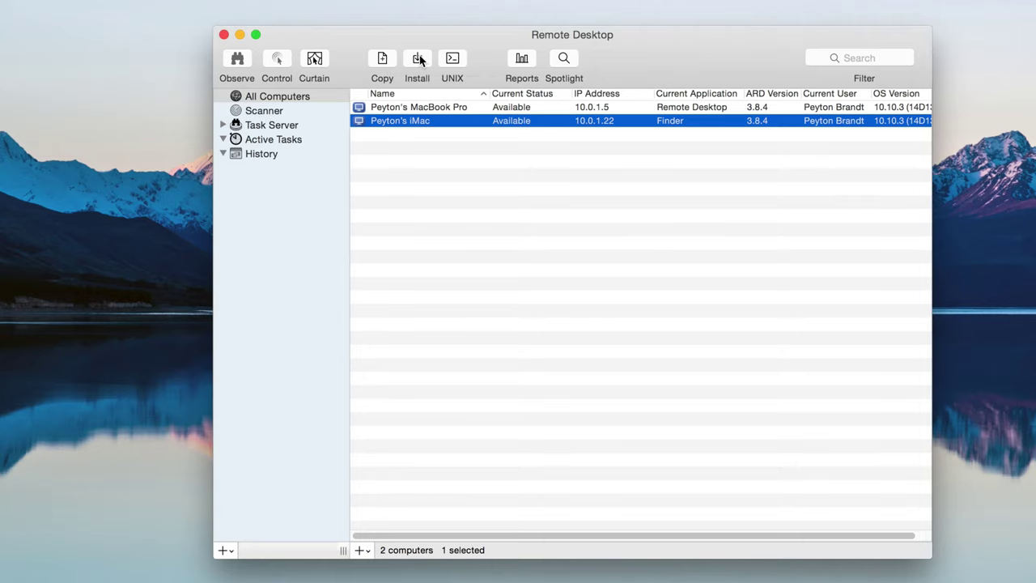
# - Preview and close the Install Packages and Send UNIX Command windows for the iMac
pyautogui.click(417, 58)
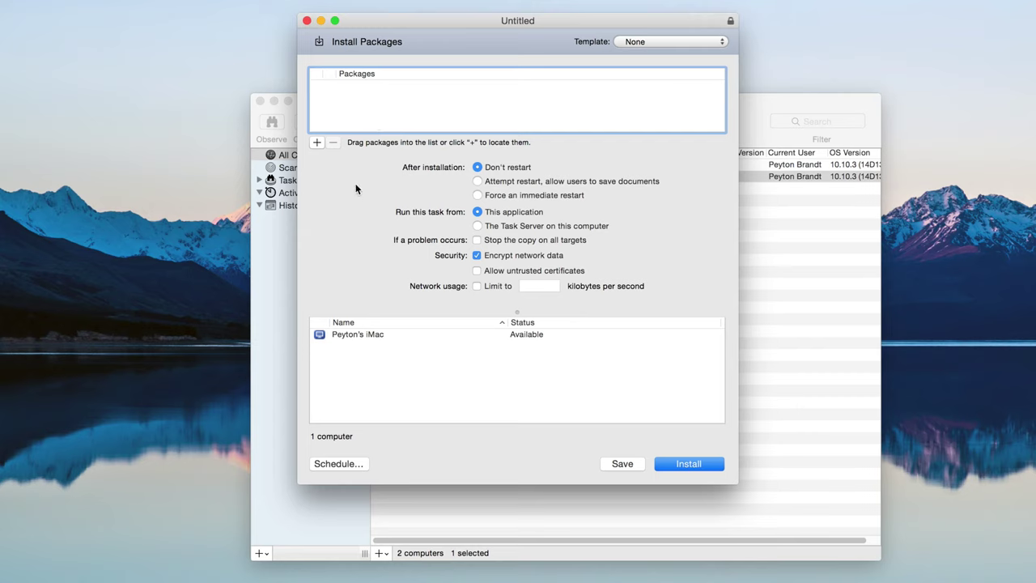
pyautogui.click(307, 21)
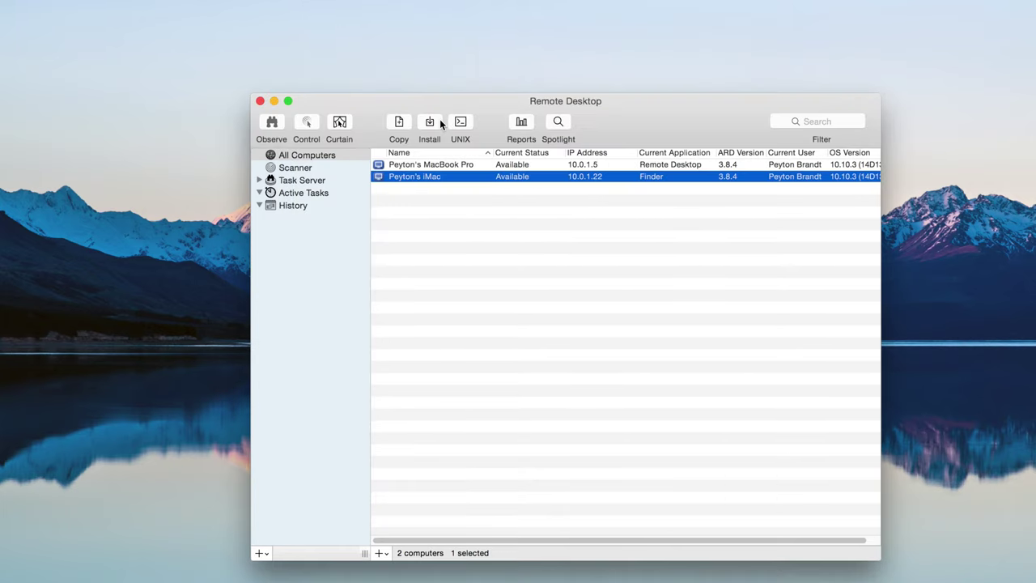
pyautogui.click(461, 123)
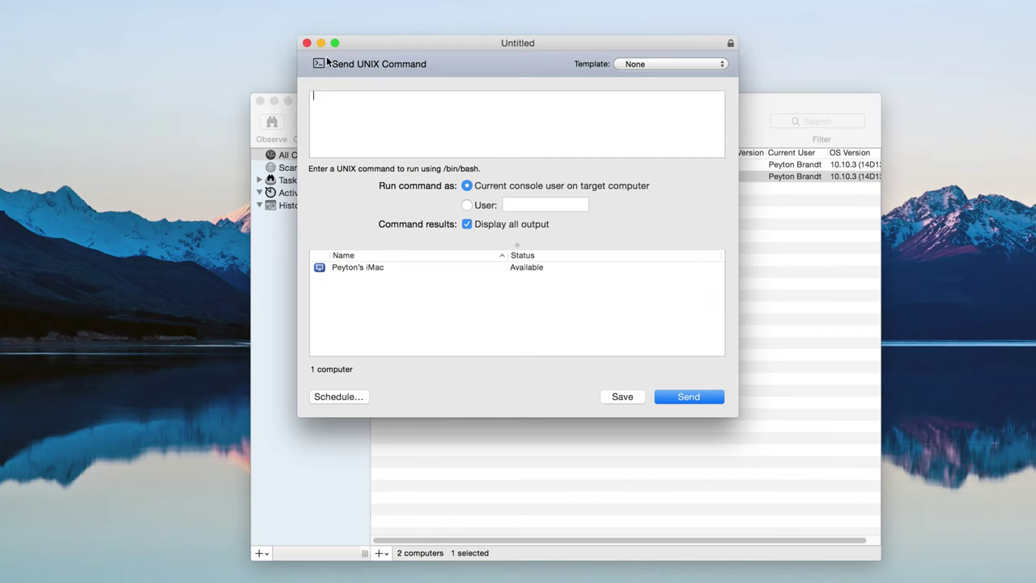
pyautogui.click(307, 43)
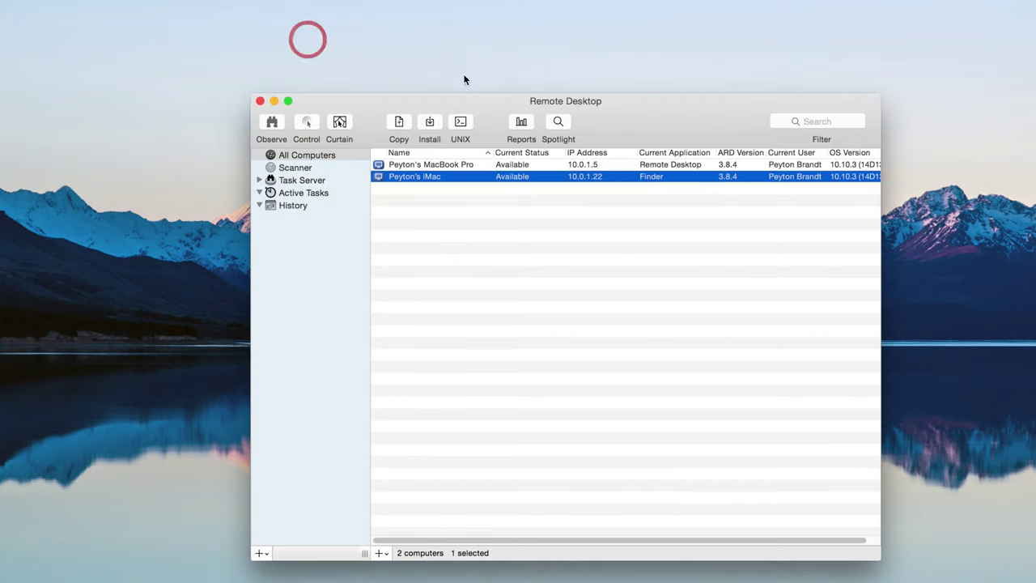
# - Generate a System Overview Report for the iMac and scroll through its results
pyautogui.click(522, 122)
pyautogui.scroll(-3, 518, 133)
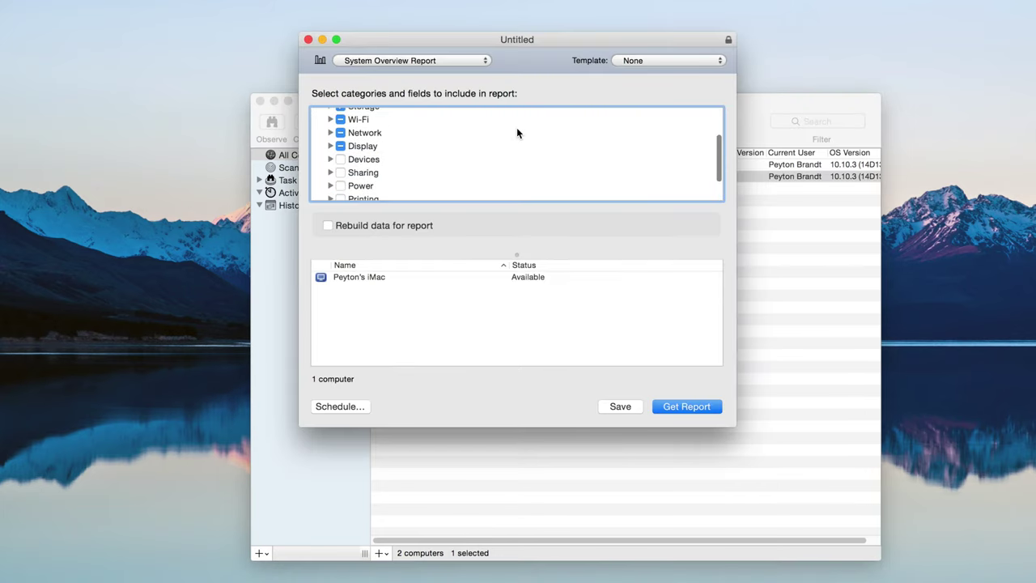
pyautogui.scroll(-3, 517, 133)
pyautogui.scroll(6, 516, 133)
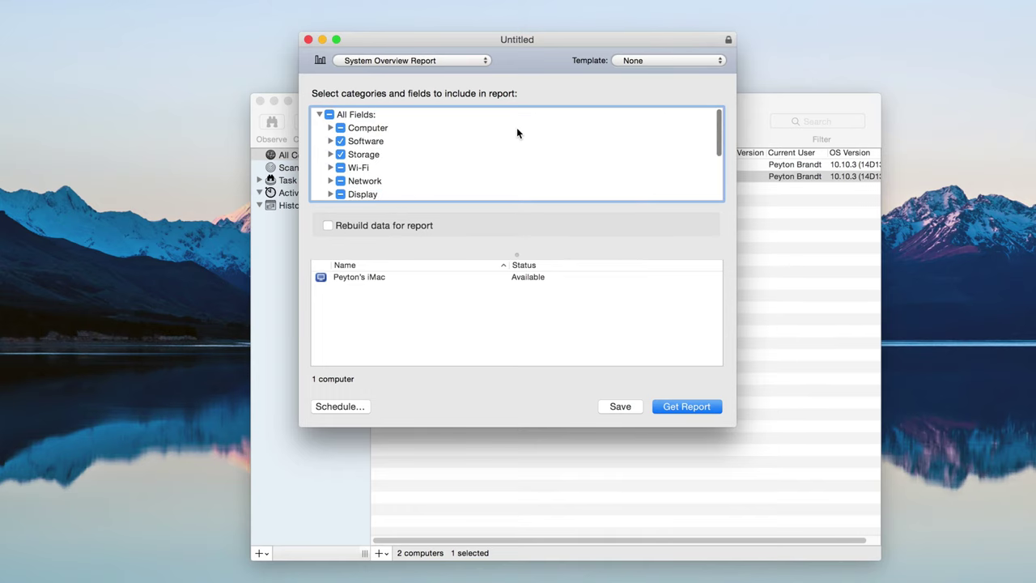
pyautogui.scroll(-5, 518, 130)
pyautogui.scroll(1, 518, 130)
pyautogui.scroll(-1, 518, 130)
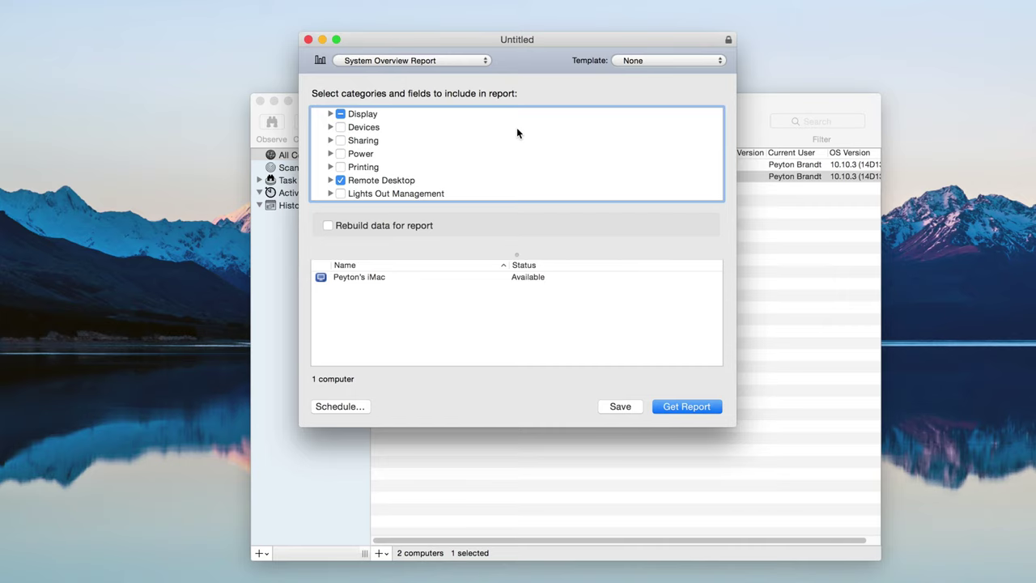
# - Close the report windows, then preview and close the Spotlight search window
pyautogui.click(308, 39)
pyautogui.click(308, 40)
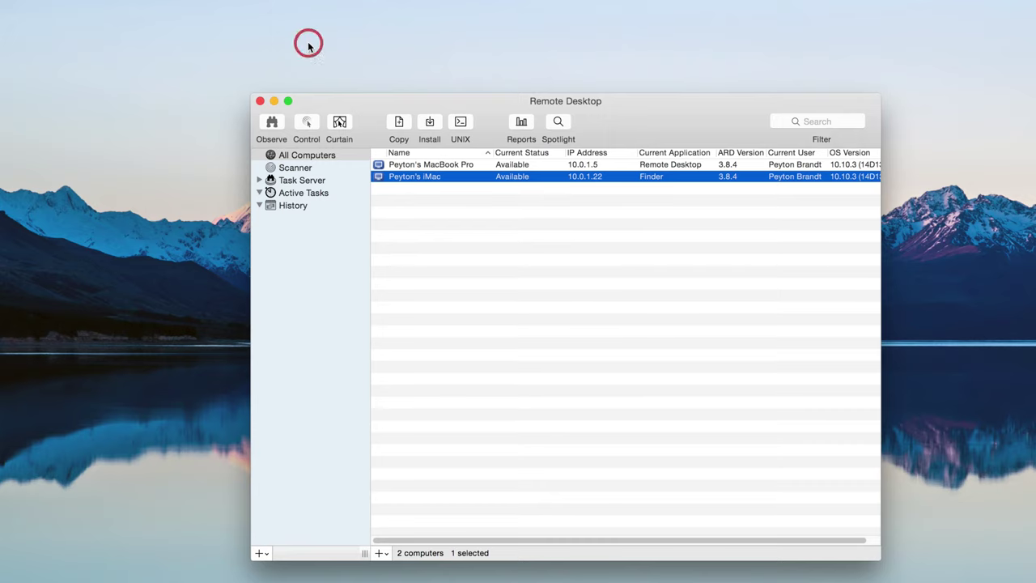
pyautogui.click(557, 123)
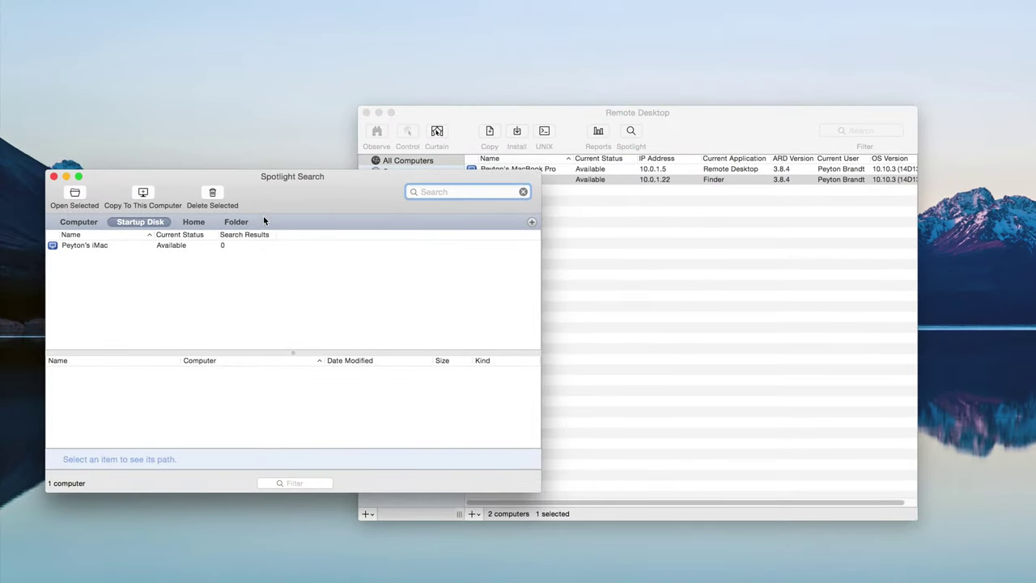
pyautogui.click(53, 178)
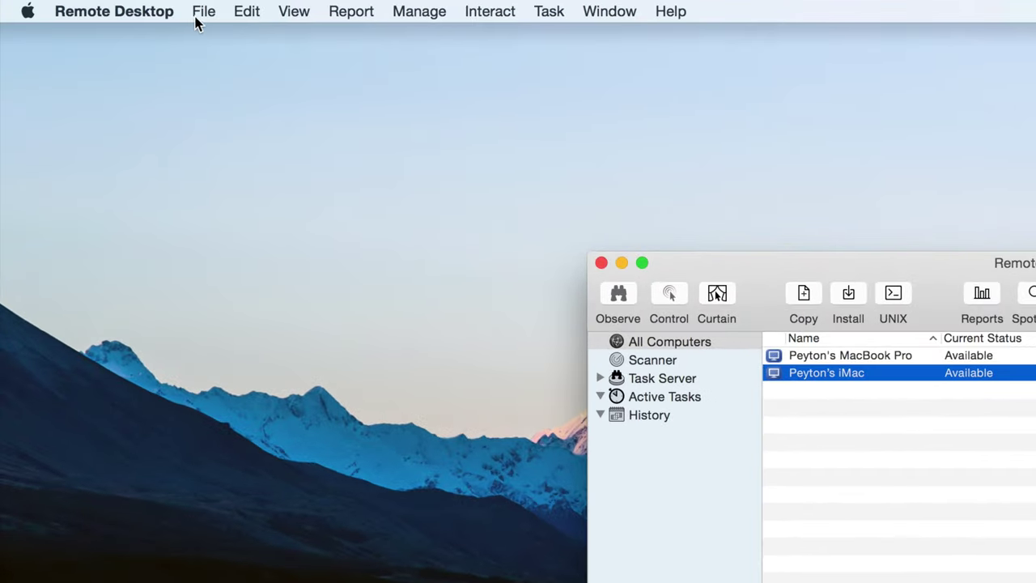
# - Browse the File, Edit, Report and Manage menus, ending on the client management commands
pyautogui.click(201, 11)
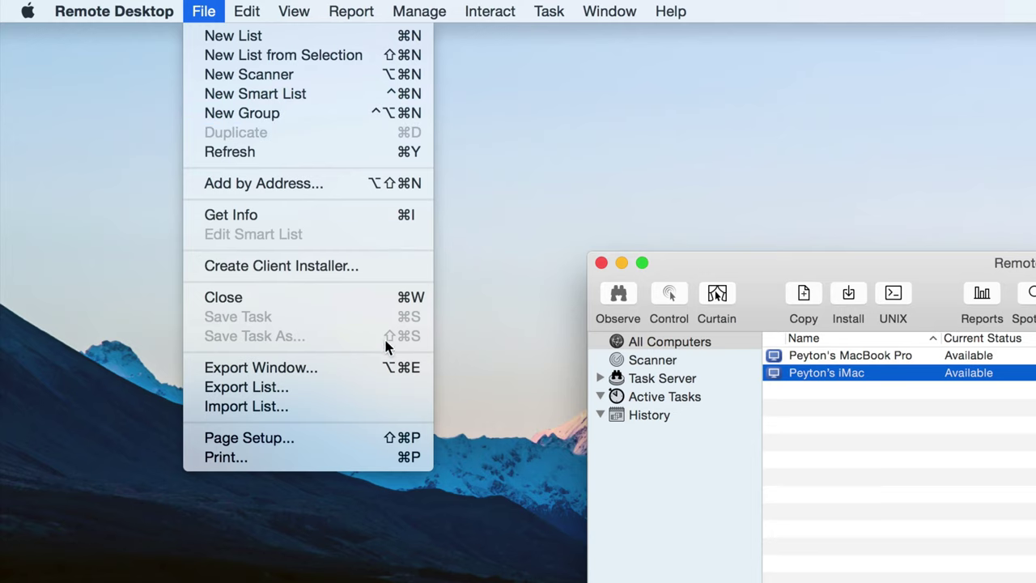
pyautogui.moveTo(248, 8)
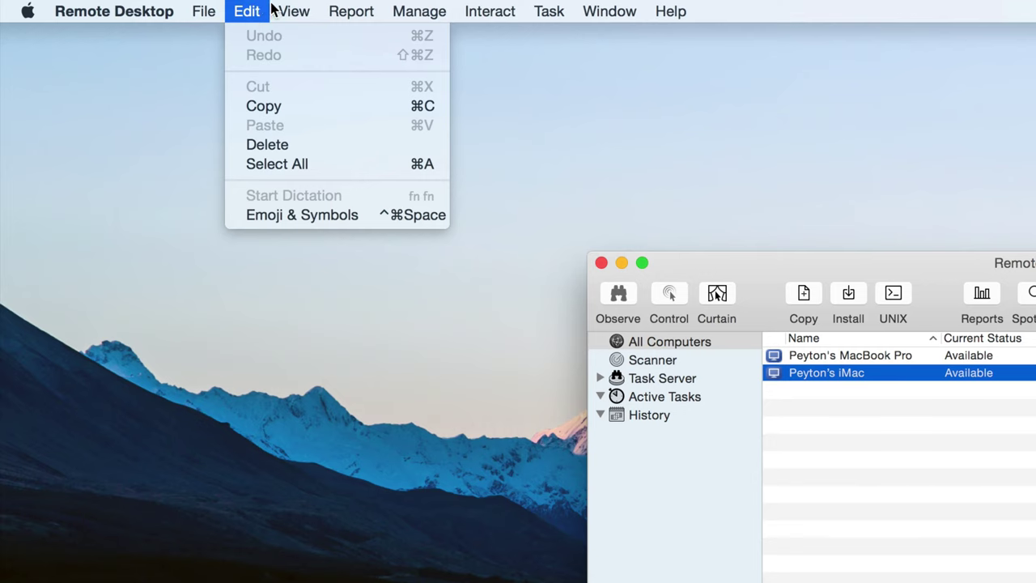
pyautogui.moveTo(338, 10)
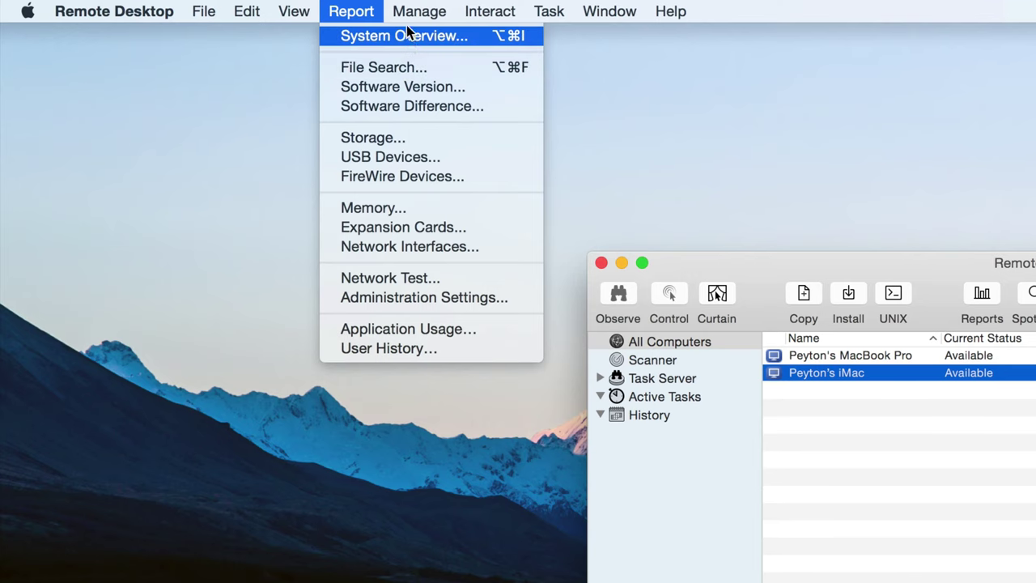
pyautogui.moveTo(407, 21)
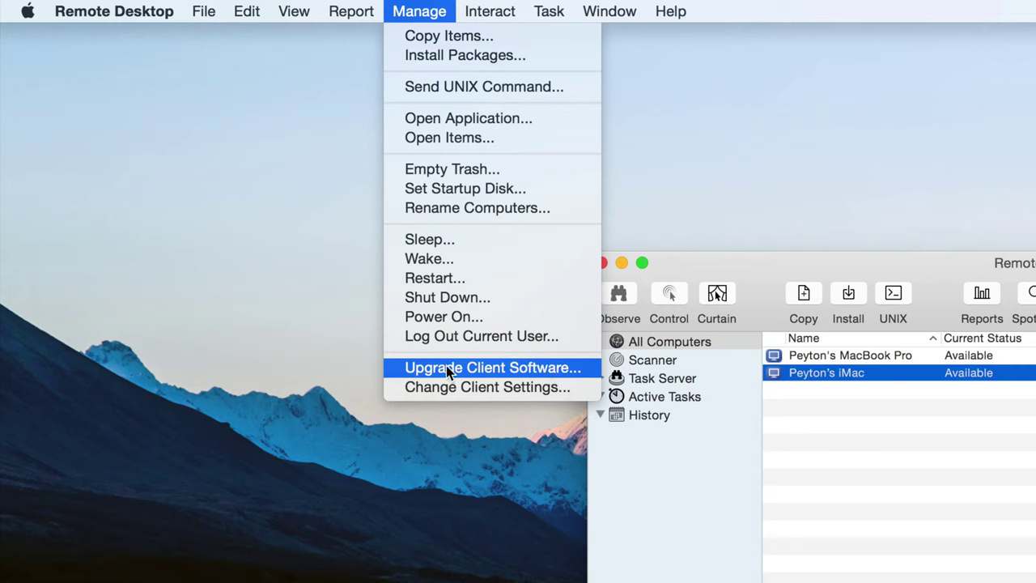
pyautogui.click(473, 387)
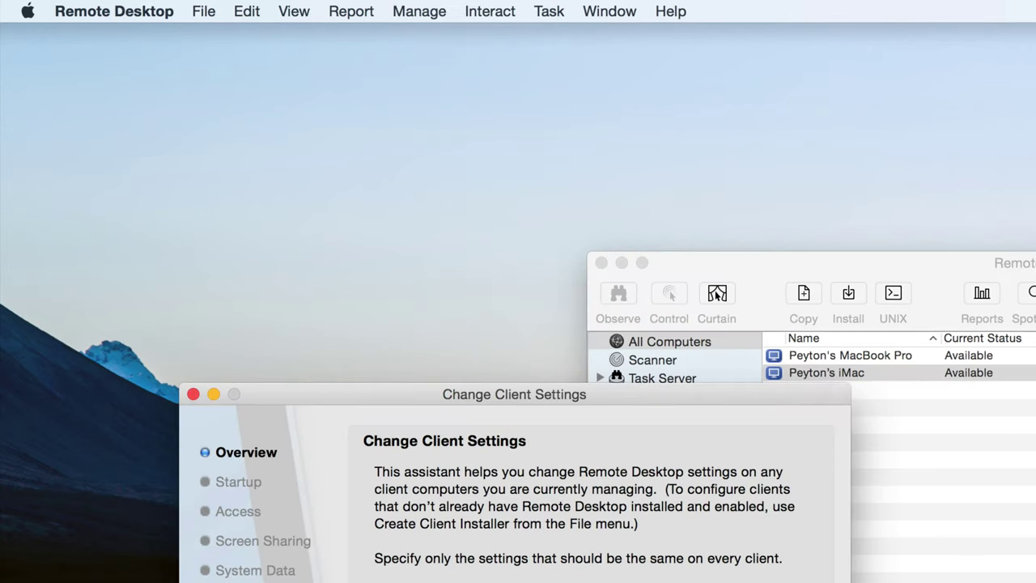
pyautogui.click(193, 394)
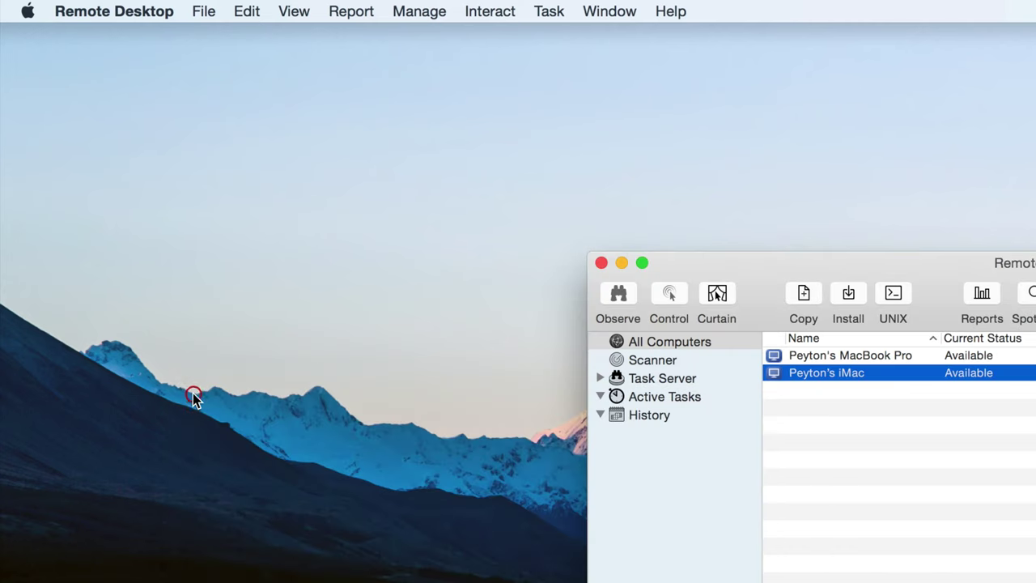
pyautogui.click(490, 9)
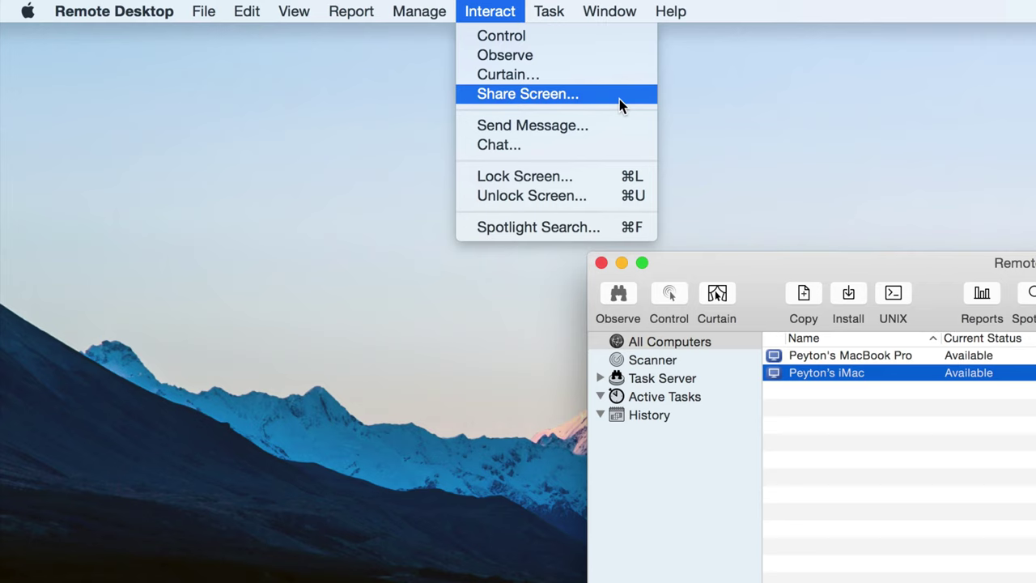
pyautogui.click(619, 152)
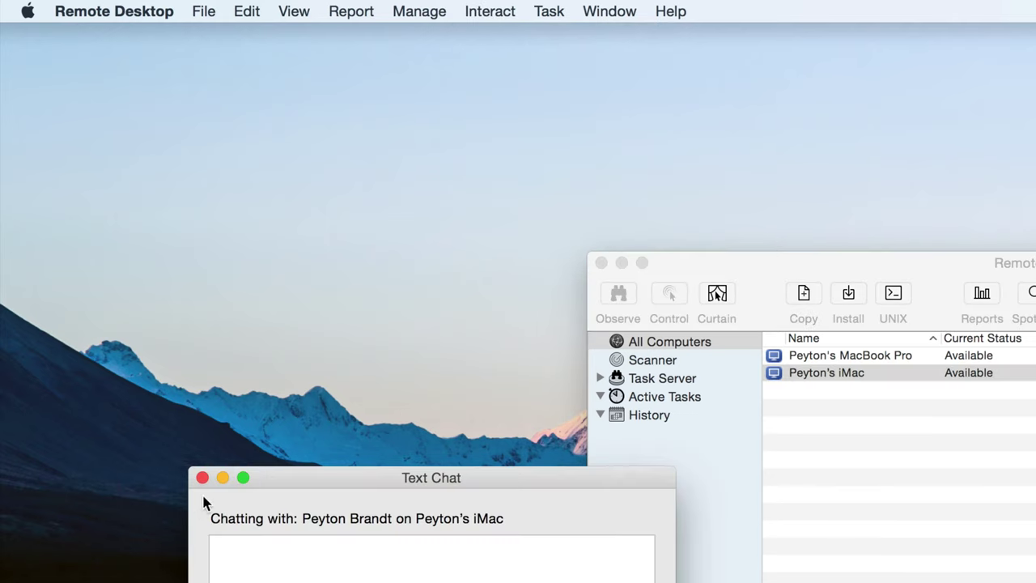
pyautogui.click(203, 481)
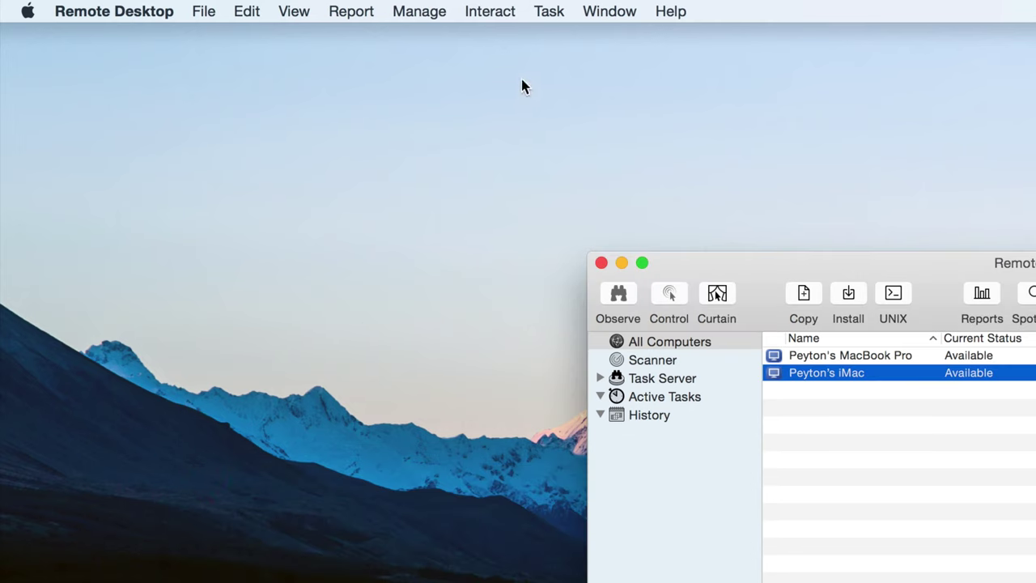
pyautogui.click(493, 11)
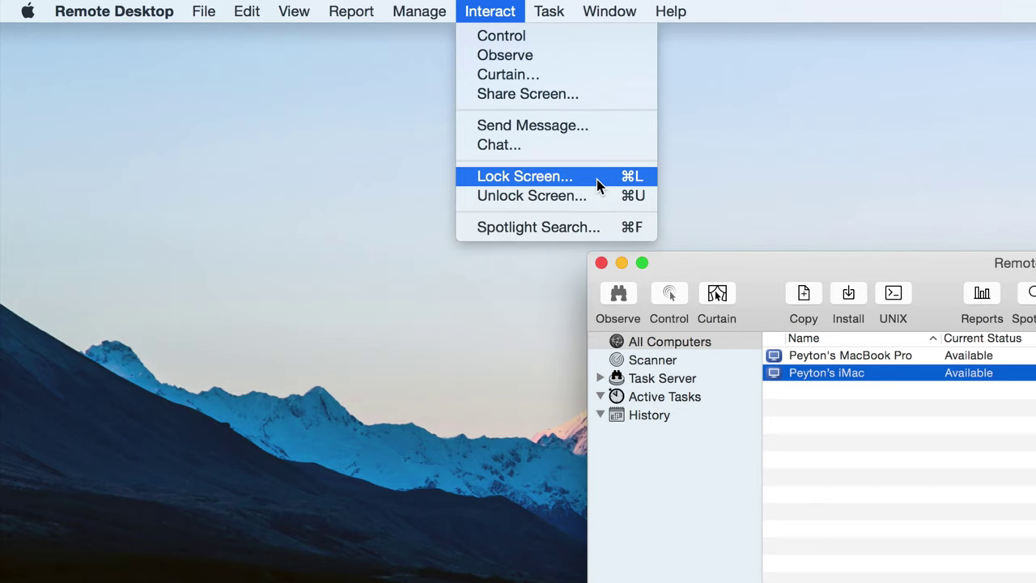
pyautogui.moveTo(551, 7)
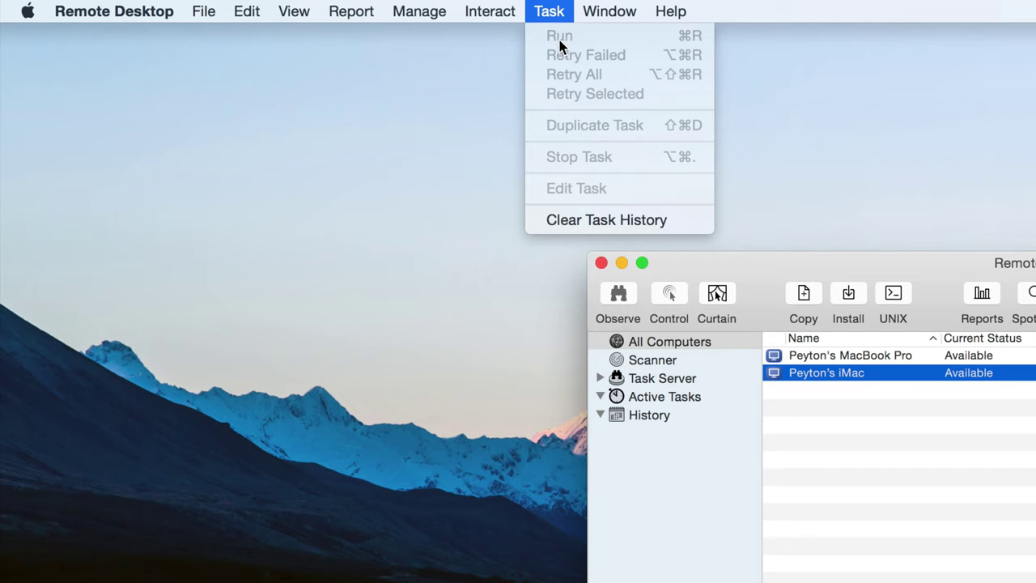
pyautogui.moveTo(613, 8)
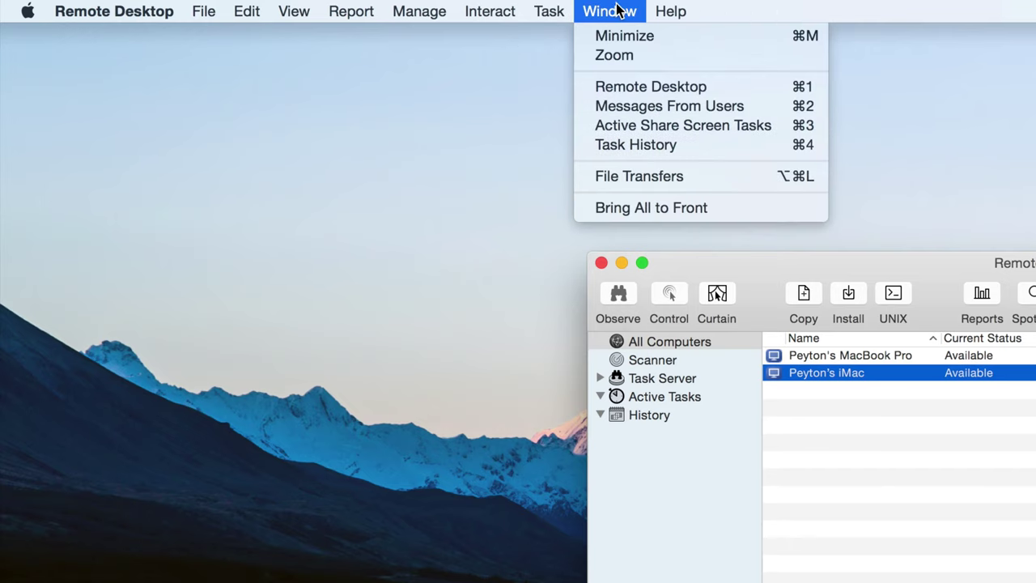
pyautogui.moveTo(404, 6)
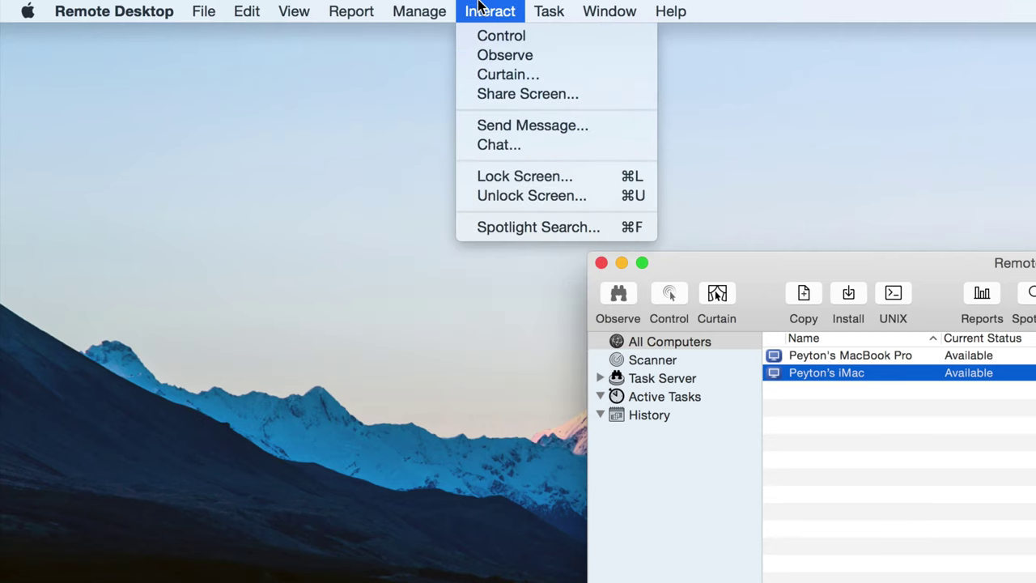
pyautogui.moveTo(313, 6)
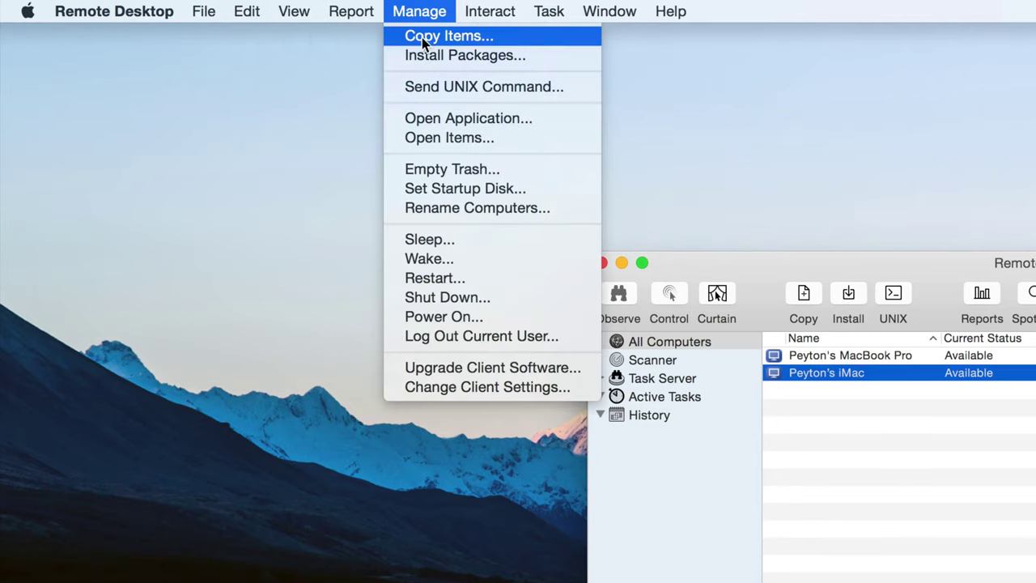
# - Run an Empty Trash task on the iMac, then return to All Computers
pyautogui.click(505, 177)
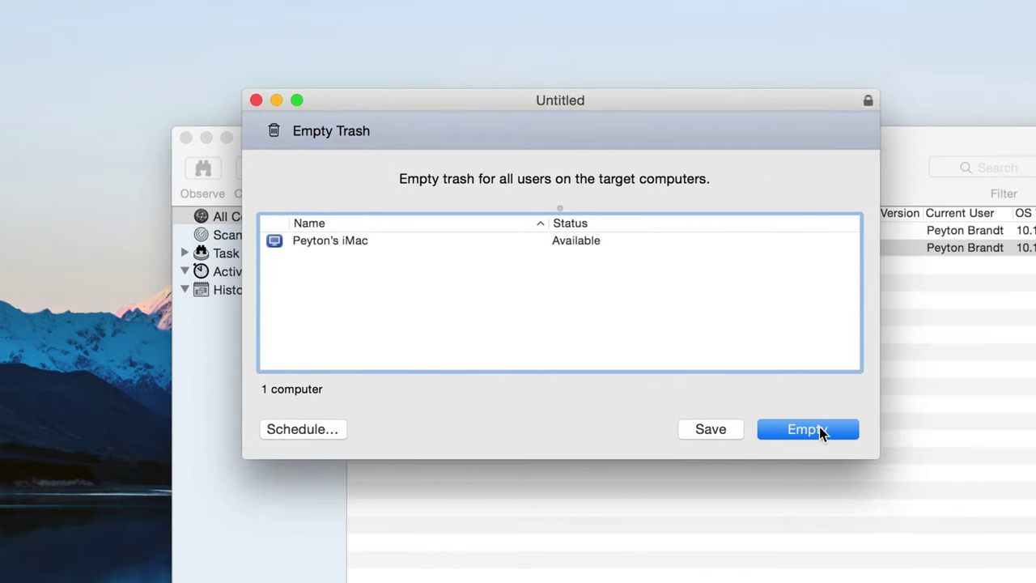
pyautogui.click(821, 432)
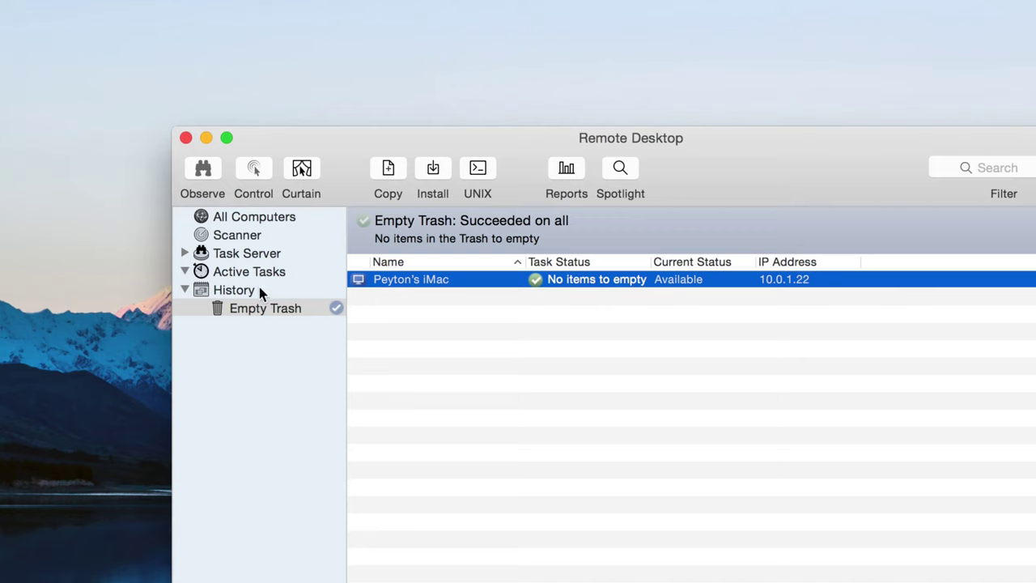
pyautogui.click(209, 218)
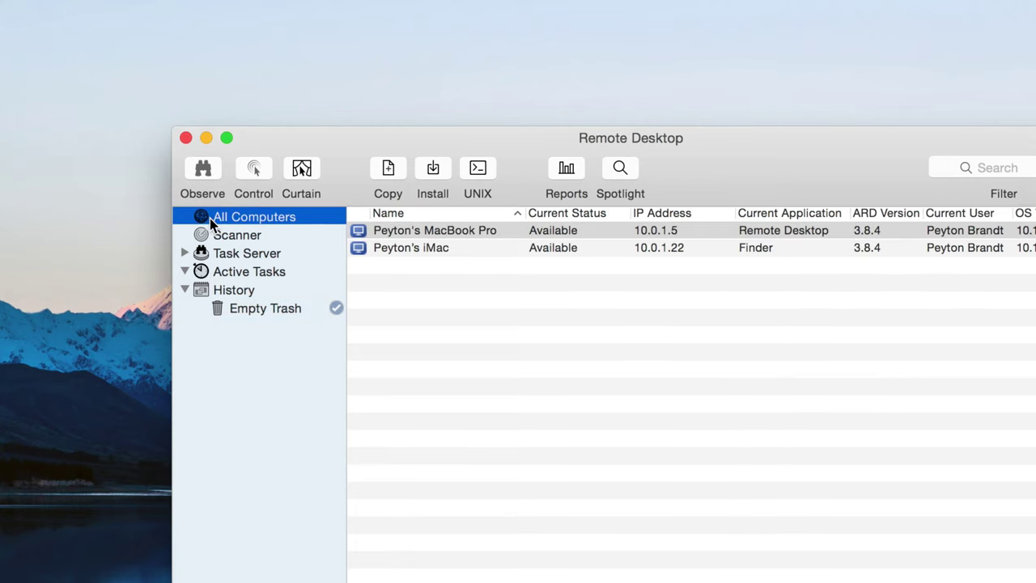
# - Take control of the iMac's screen after dismissing the MacBook Pro self-control warning
pyautogui.click(253, 172)
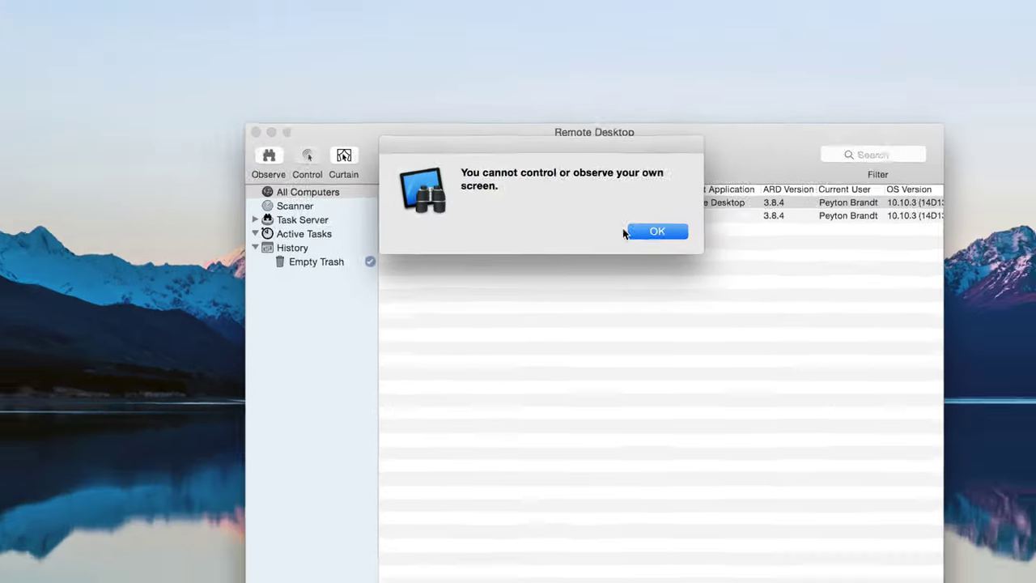
pyautogui.click(708, 267)
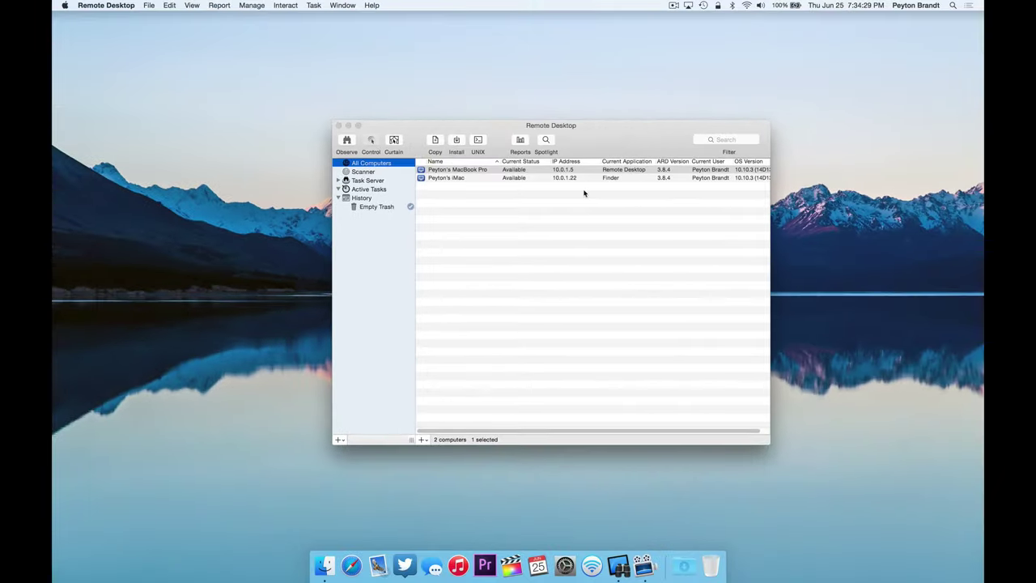
pyautogui.click(476, 177)
pyautogui.click(375, 141)
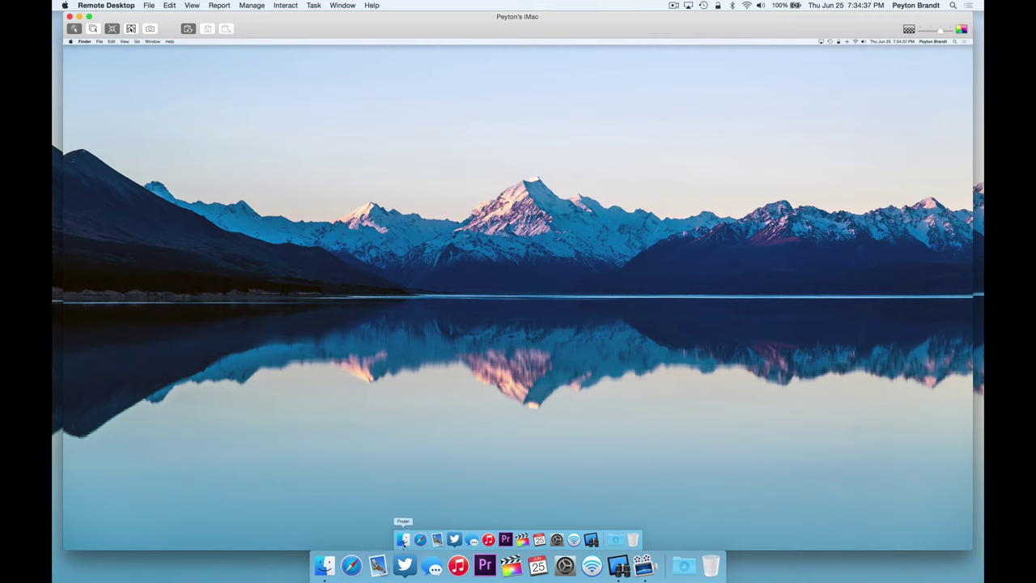
# - Open, move and close a Finder window, then open and close System Preferences on the iMac
pyautogui.click(402, 539)
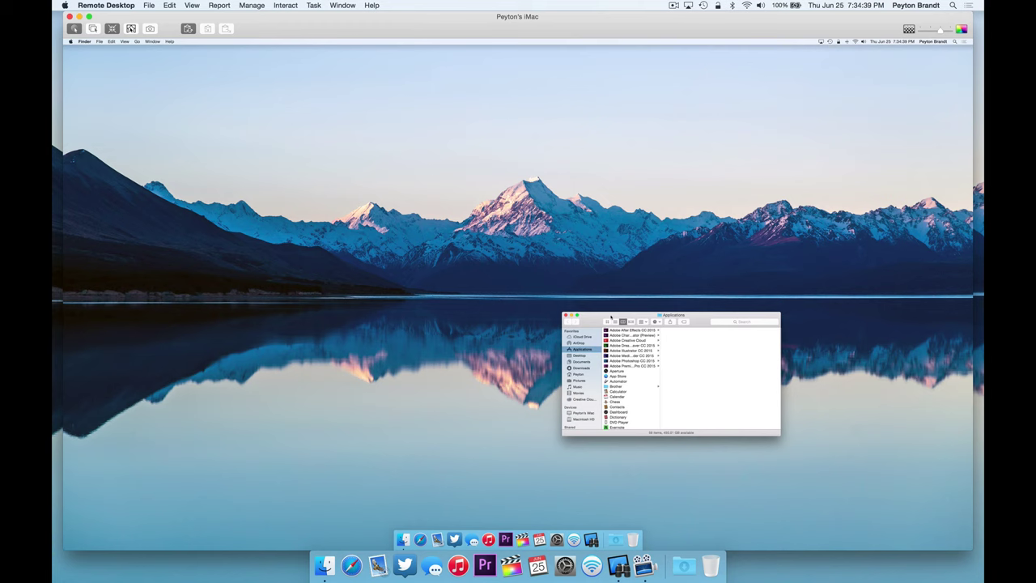
pyautogui.moveTo(592, 321); pyautogui.dragTo(425, 221)
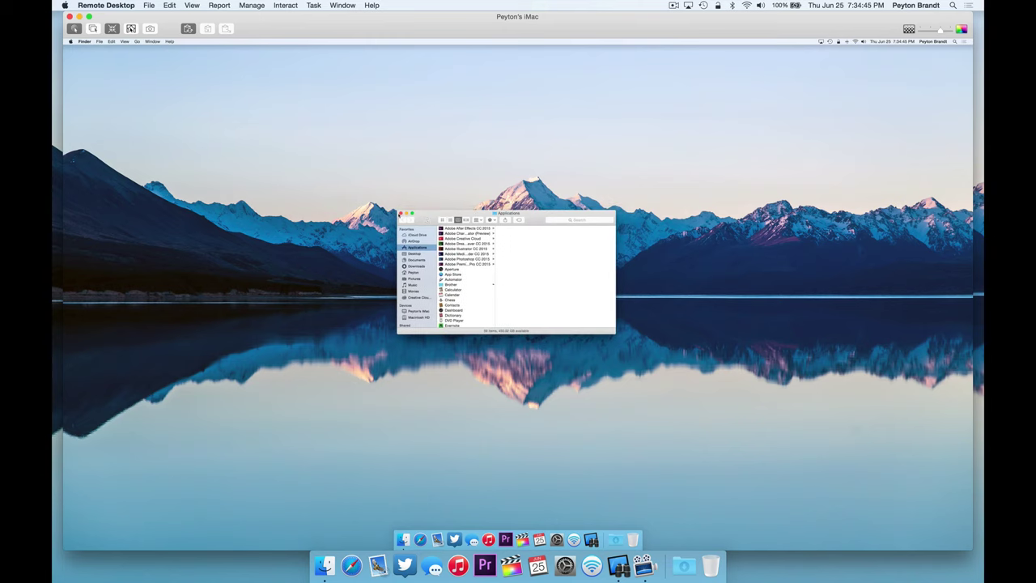
pyautogui.click(402, 214)
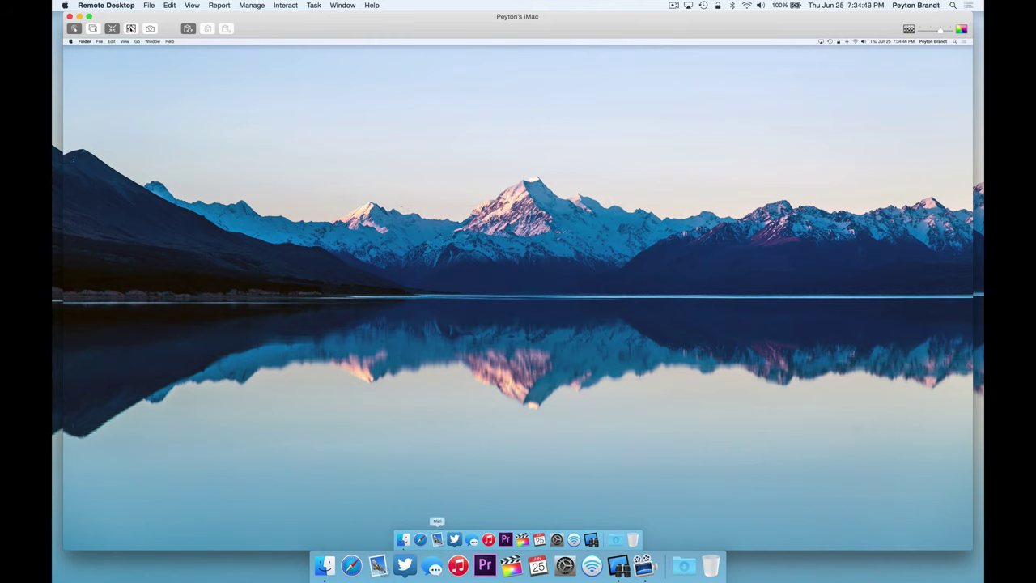
pyautogui.click(557, 539)
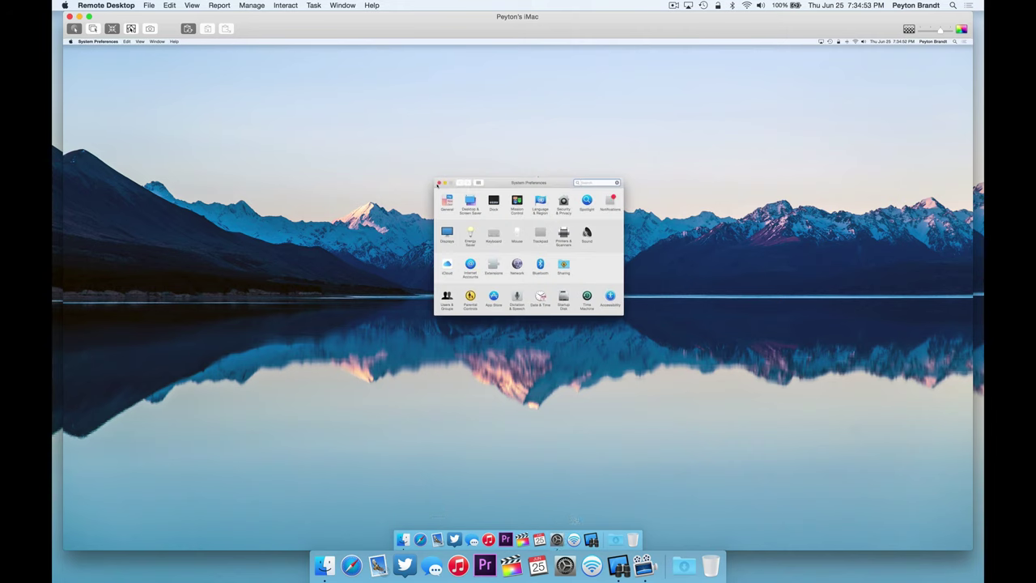
pyautogui.click(439, 184)
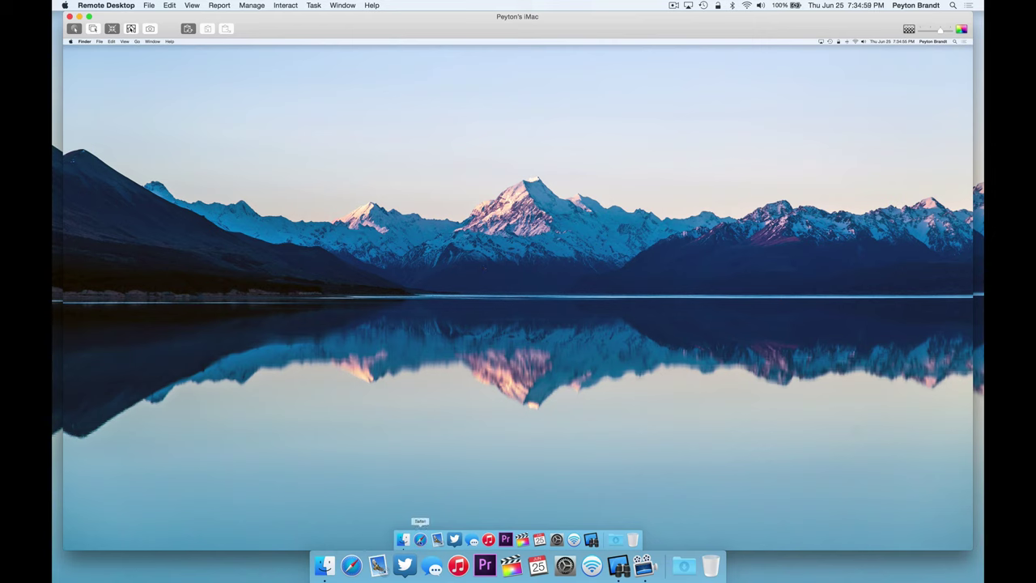
# - Launch Safari on the remote iMac and quit it from the Safari menu
pyautogui.click(421, 539)
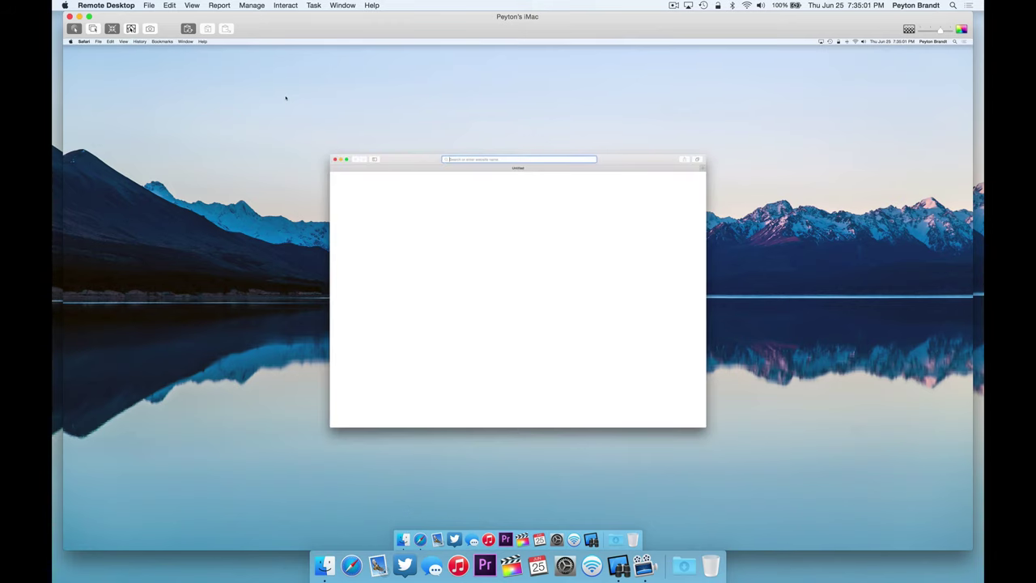
pyautogui.click(84, 42)
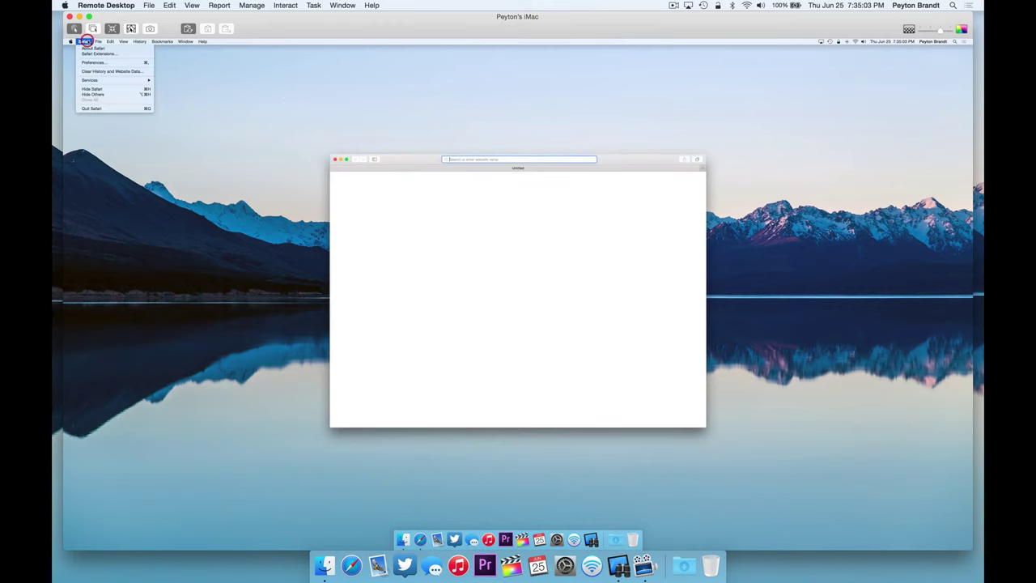
pyautogui.click(142, 108)
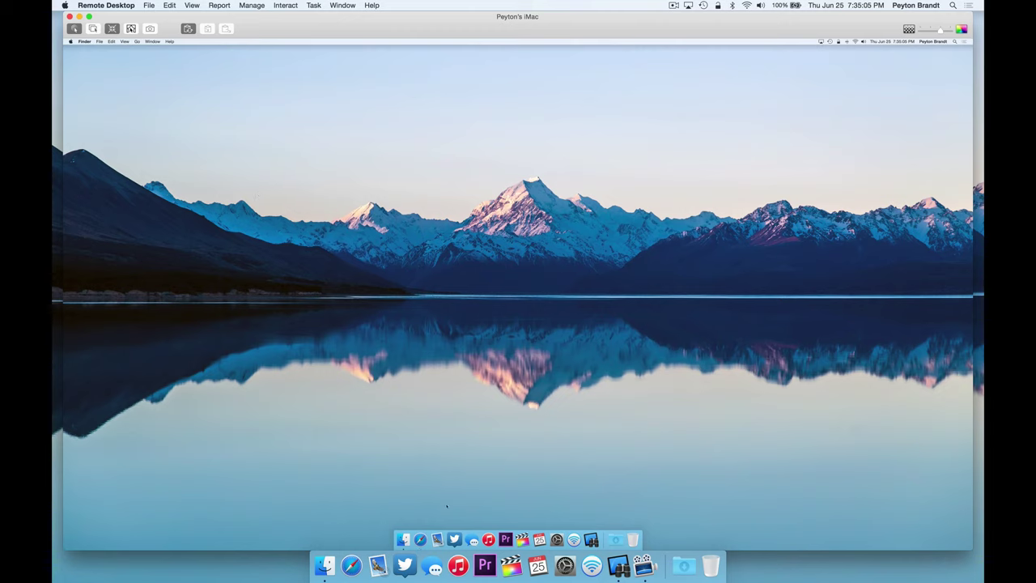
# - Open and close a Finder window and the Notification Center on the iMac
pyautogui.click(402, 539)
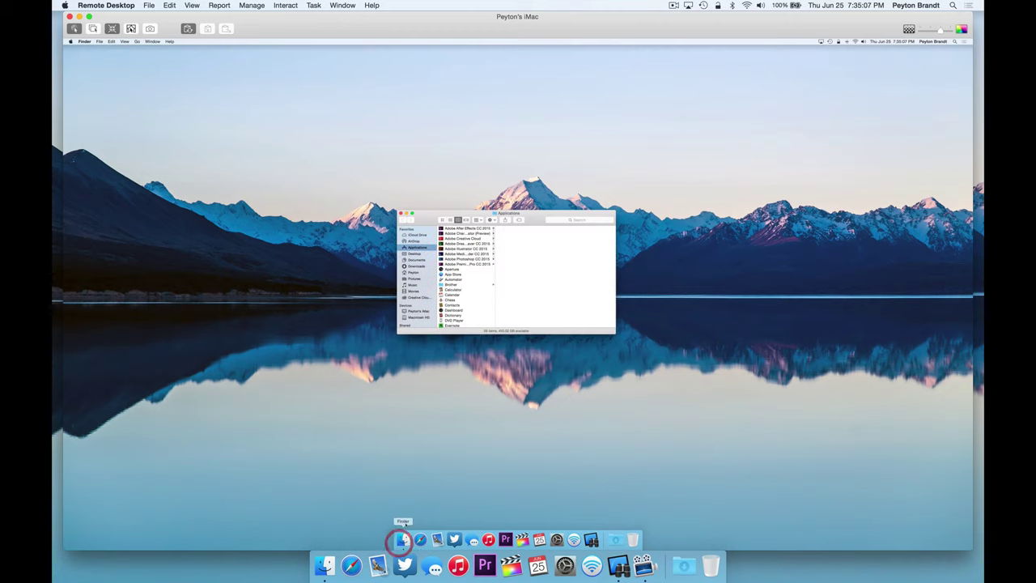
pyautogui.press('super+w')
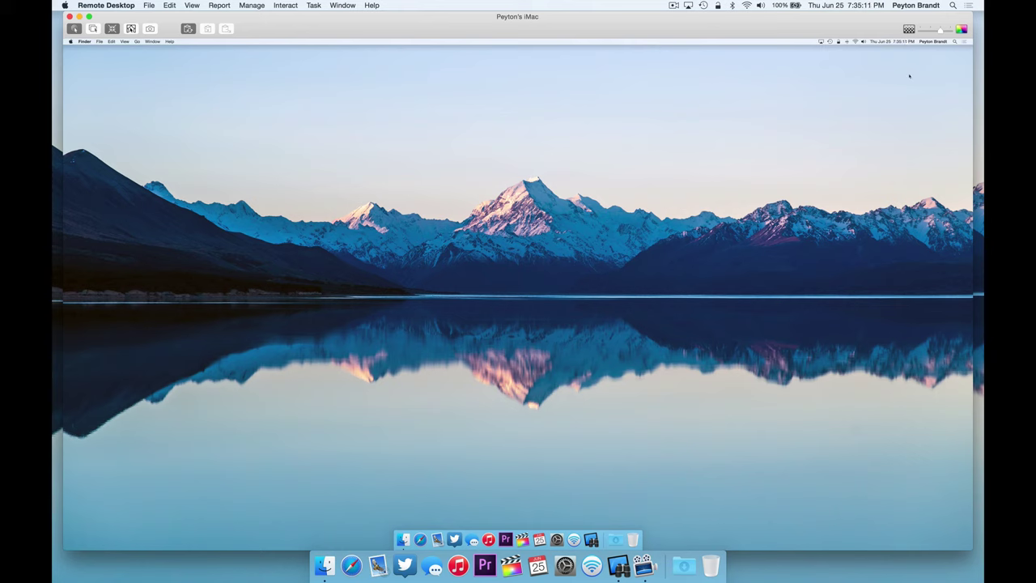
pyautogui.click(964, 42)
pyautogui.click(964, 42)
# - Drag AMERequestDB from Documents > Adobe > Premiere Pro > 9.0 to the local desktop, then close the remote screen
pyautogui.click(403, 540)
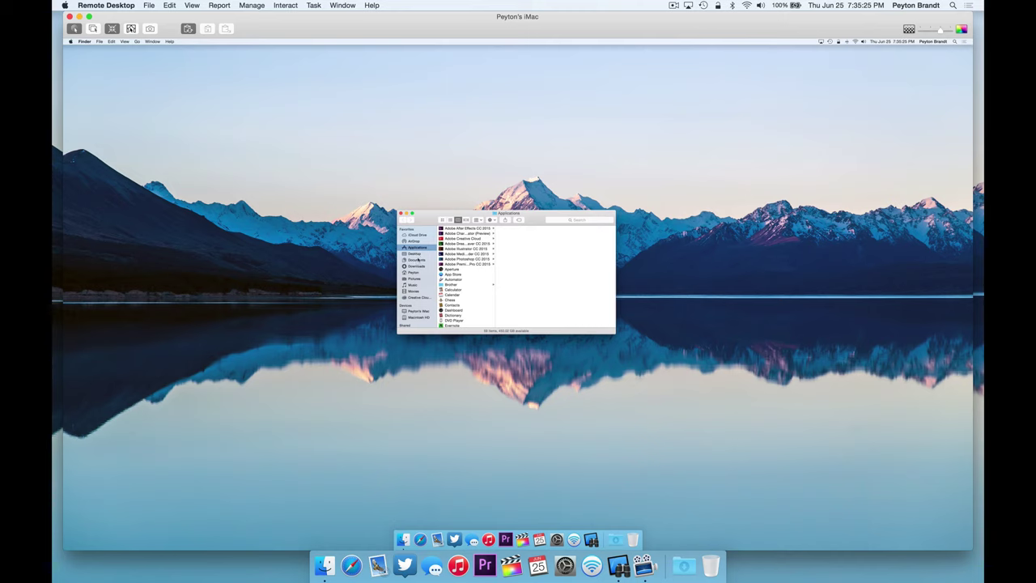
pyautogui.click(417, 260)
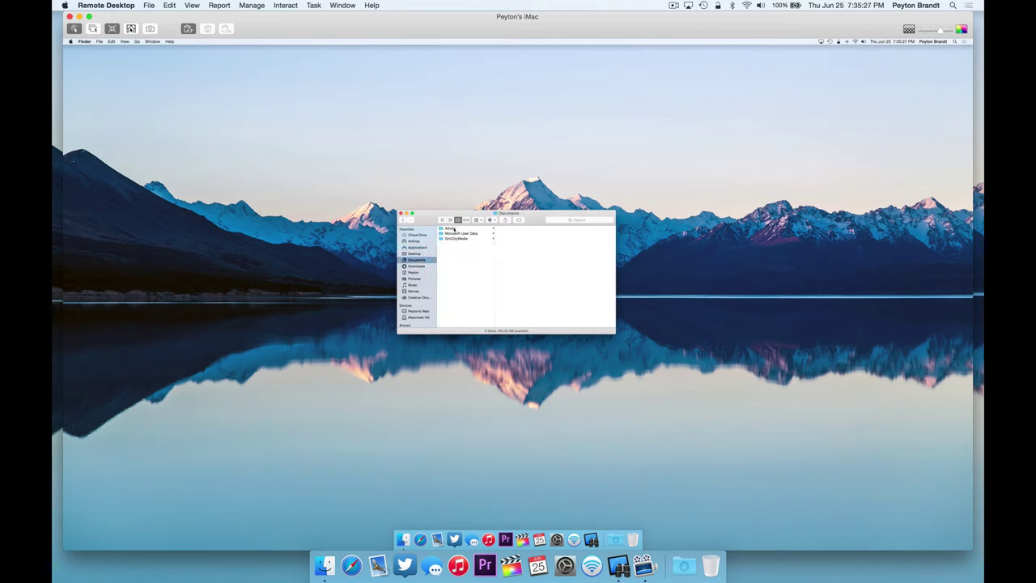
pyautogui.click(451, 228)
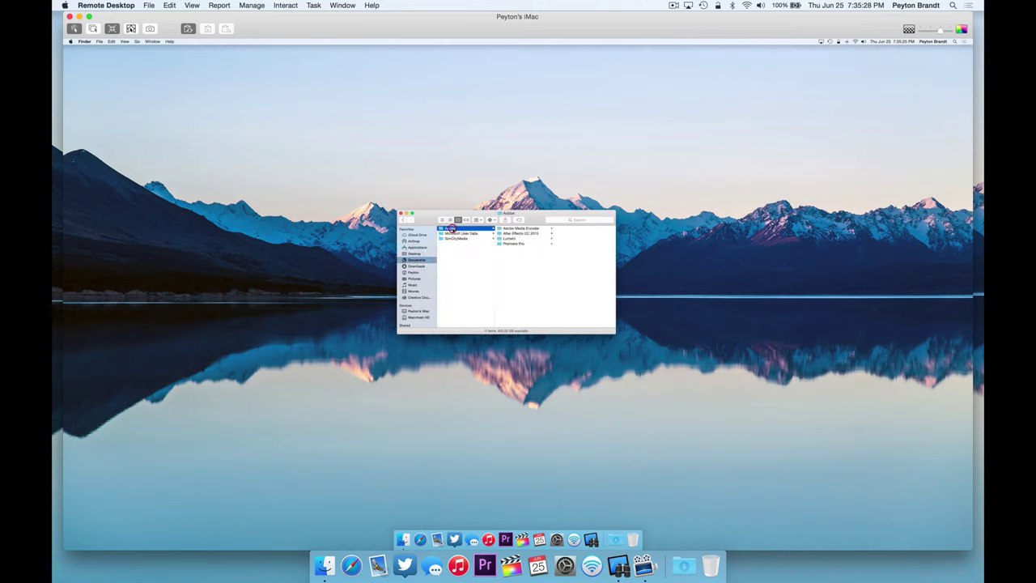
pyautogui.click(525, 244)
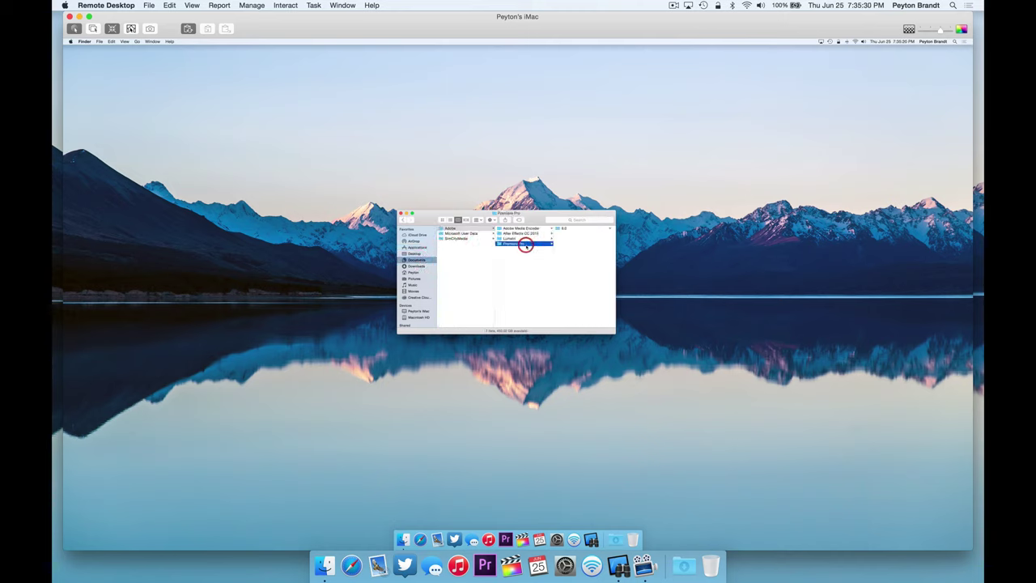
pyautogui.click(566, 230)
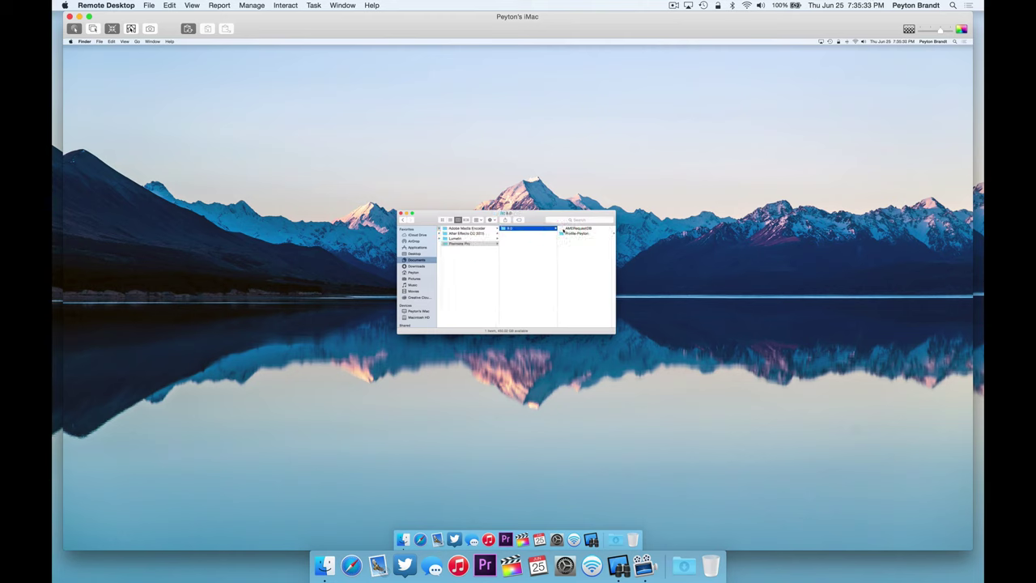
pyautogui.click(576, 228)
pyautogui.moveTo(787, 391); pyautogui.dragTo(888, 564)
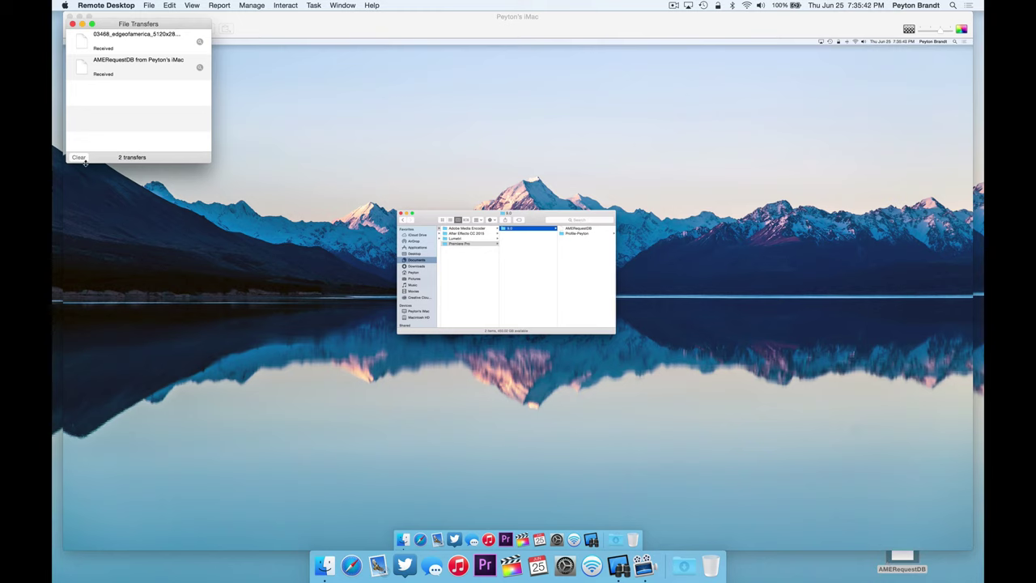
pyautogui.click(72, 24)
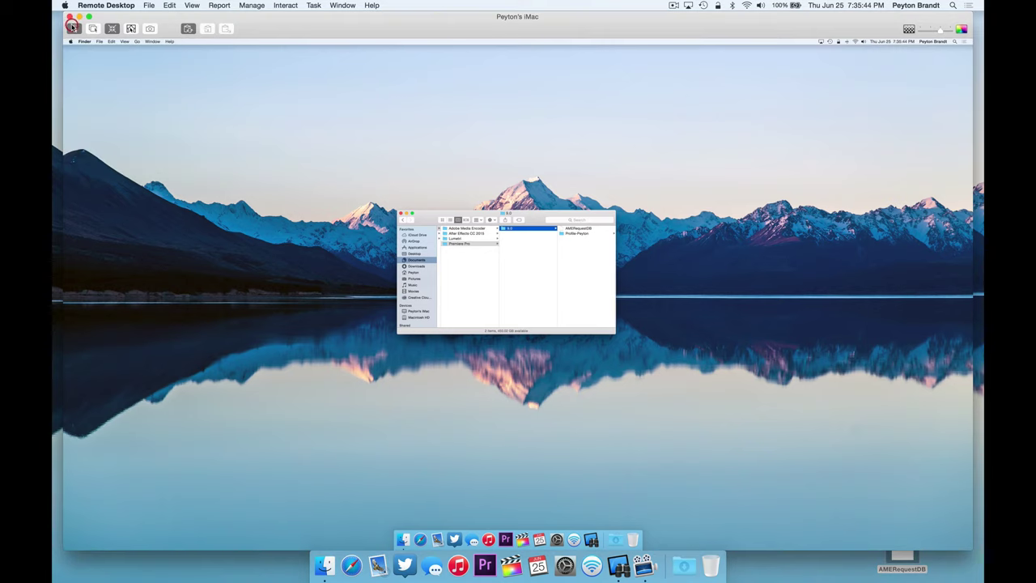
pyautogui.click(72, 26)
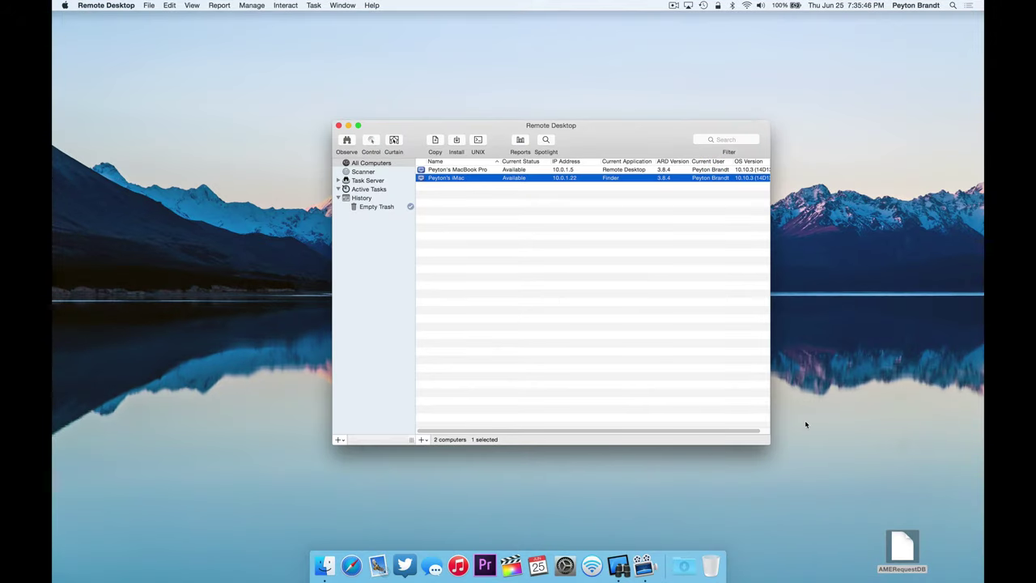
# - Move the copied AMERequestDB file to the top-right of the local desktop
pyautogui.click(867, 492)
pyautogui.moveTo(898, 550); pyautogui.dragTo(901, 50)
pyautogui.click(888, 117)
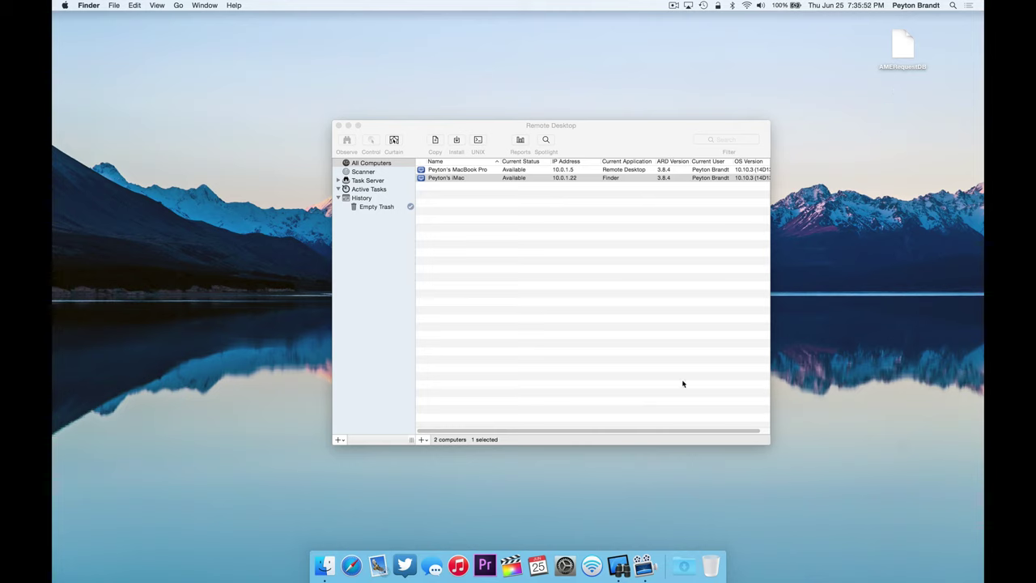
# - Take control of the iMac again and close its Finder window
pyautogui.click(467, 281)
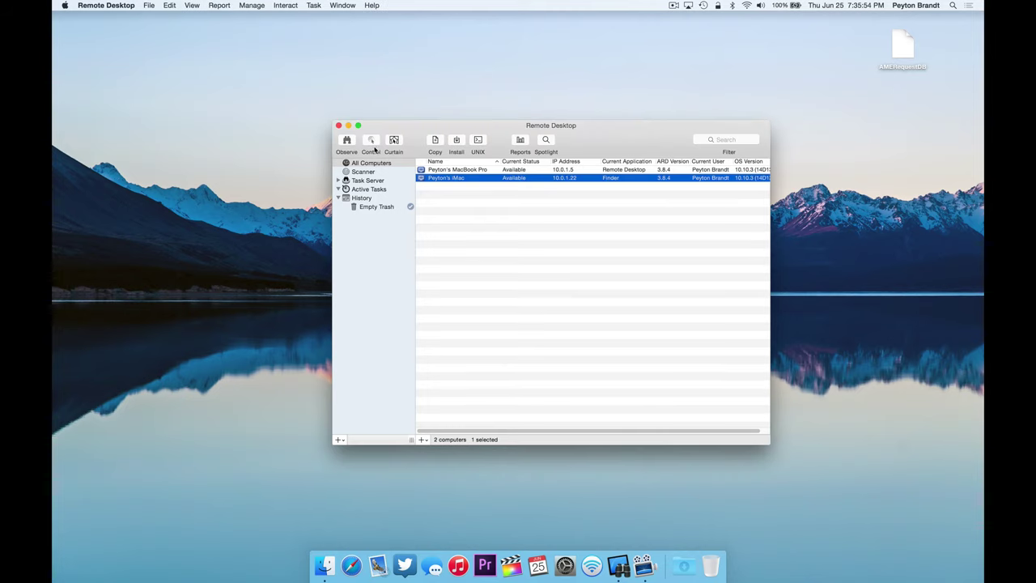
pyautogui.click(370, 140)
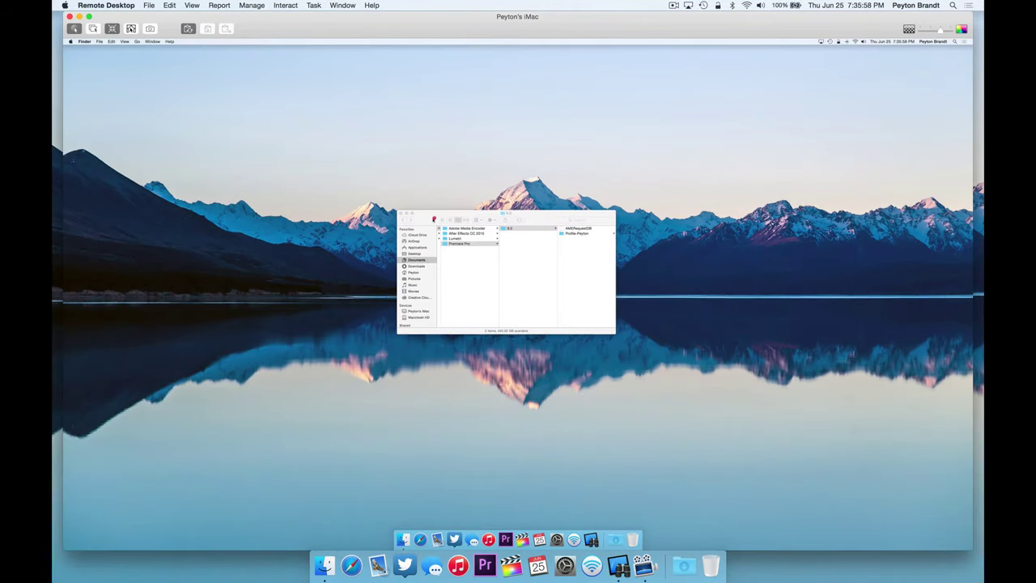
pyautogui.moveTo(422, 220); pyautogui.dragTo(436, 219)
pyautogui.click(413, 212)
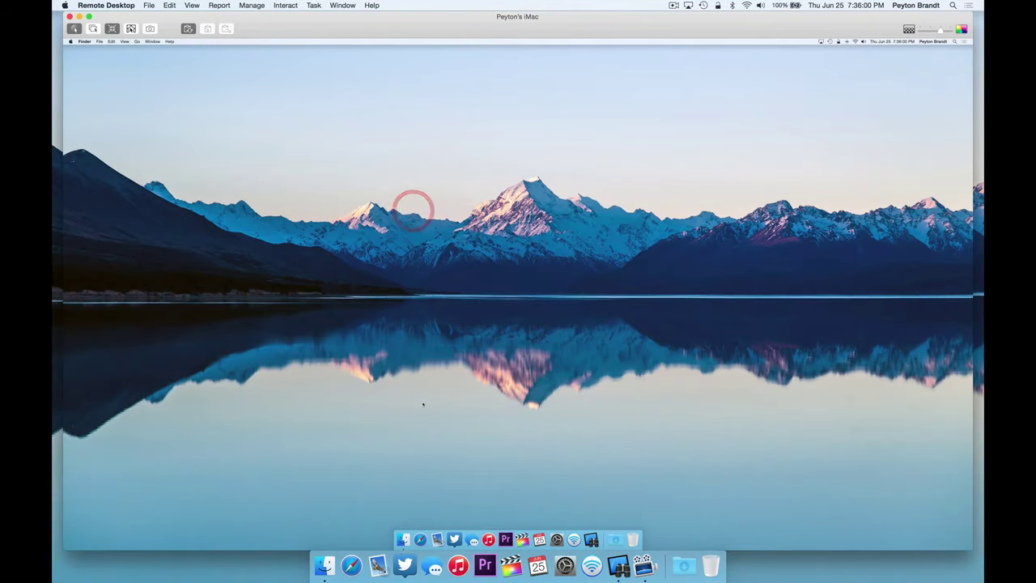
# - Load youtube.com in Safari on the iMac, then close the Safari window
pyautogui.click(421, 538)
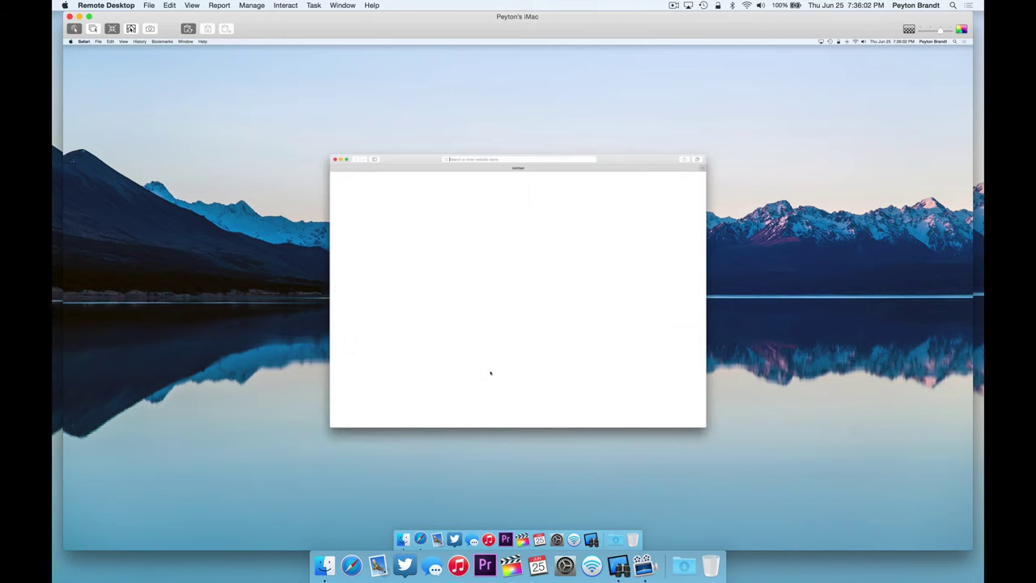
pyautogui.write('youtube.com')
pyautogui.press('Return')
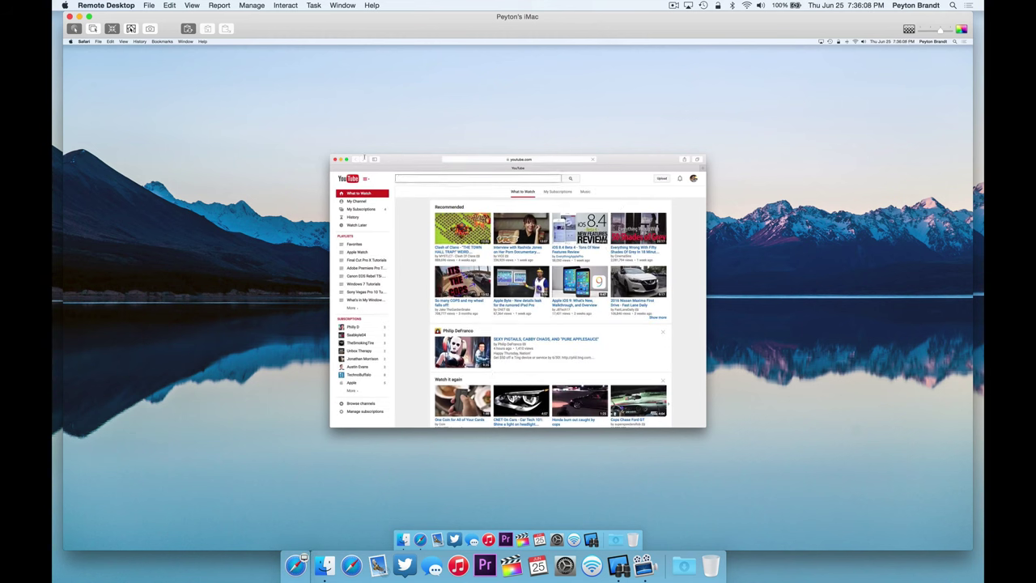
pyautogui.click(335, 159)
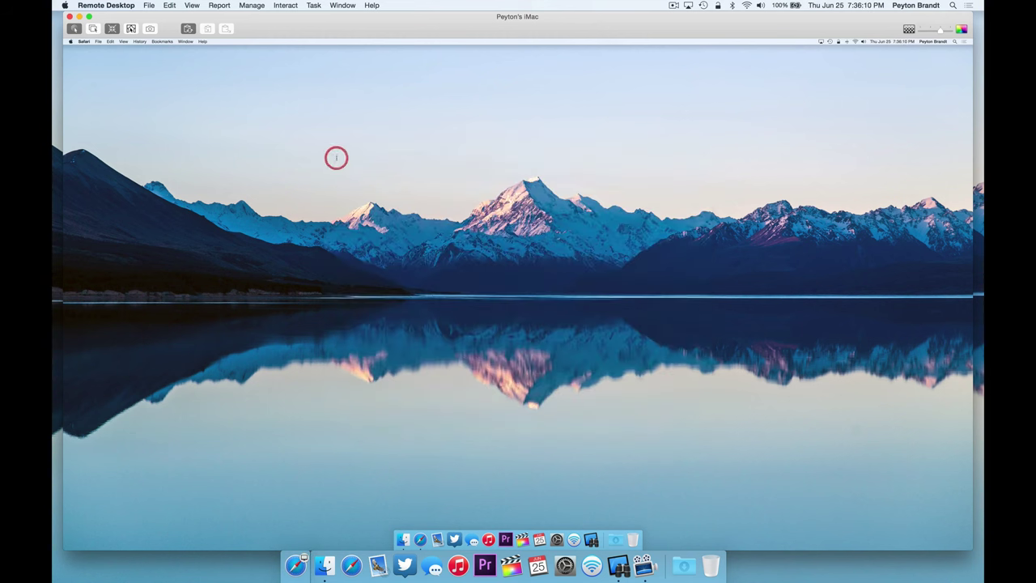
pyautogui.click(299, 160)
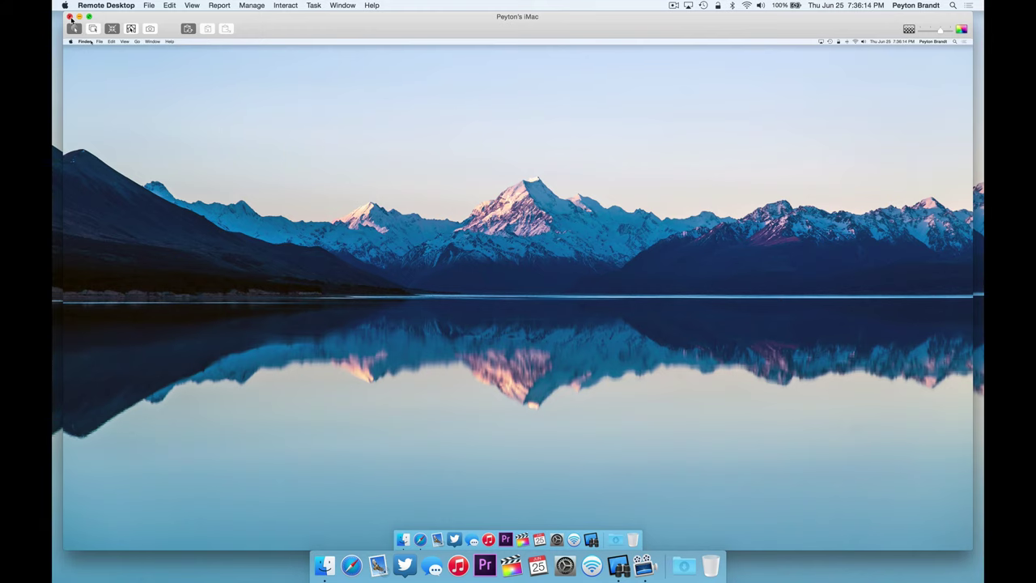
# - Close the remote screen, scan the local network, and select the iMac in All Computers
pyautogui.click(69, 17)
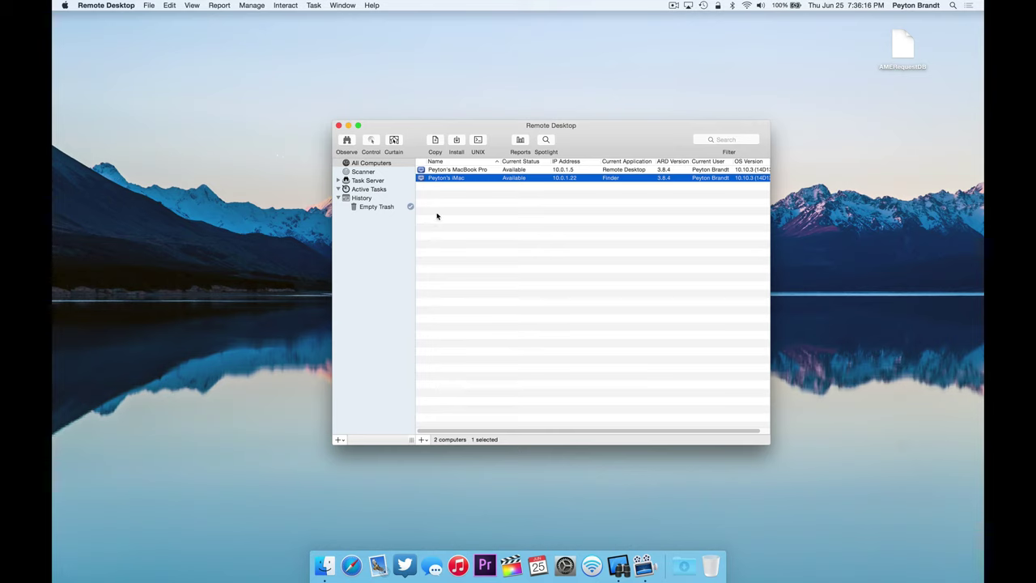
pyautogui.click(383, 173)
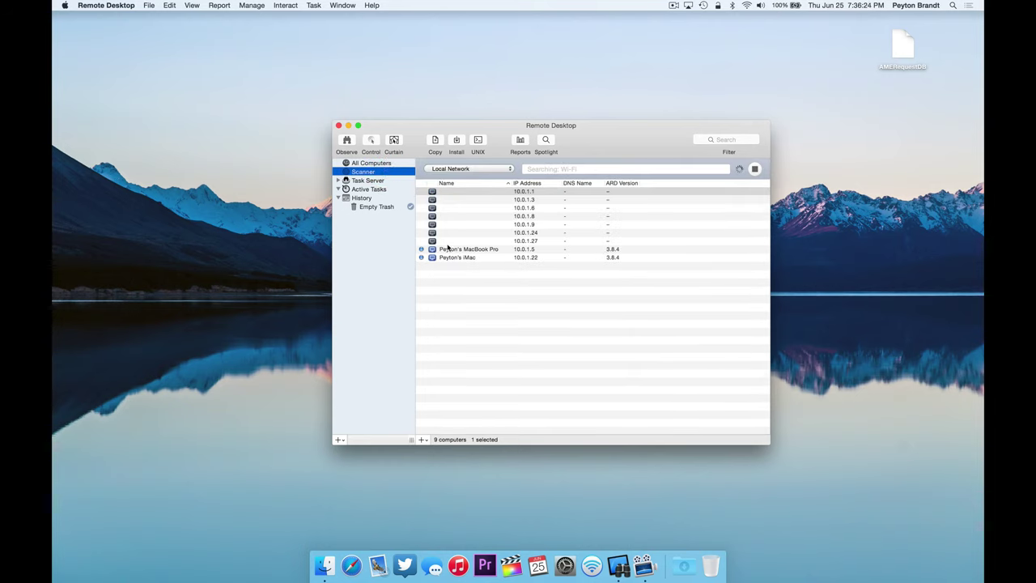
pyautogui.moveTo(443, 251); pyautogui.dragTo(392, 168)
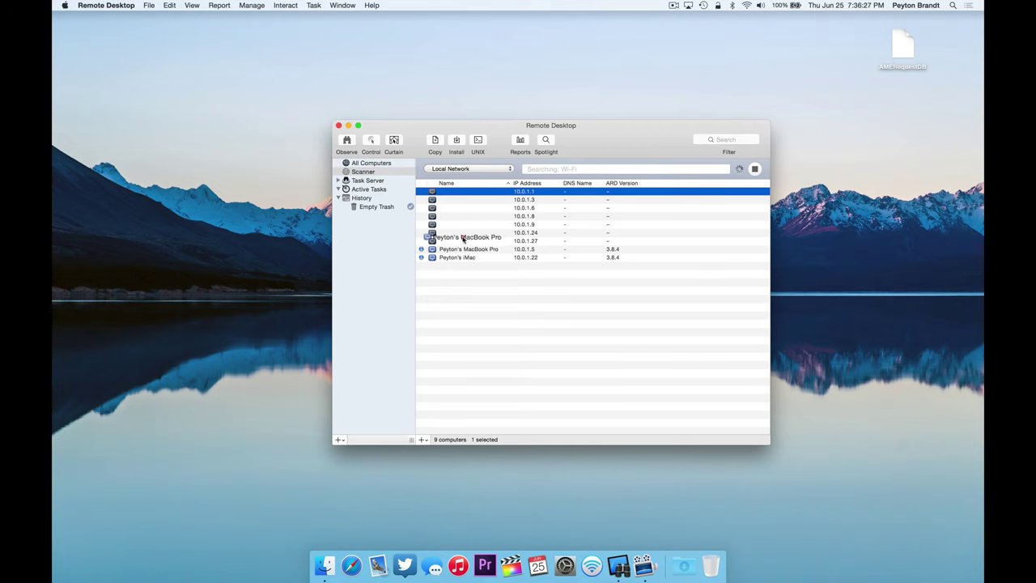
pyautogui.click(390, 164)
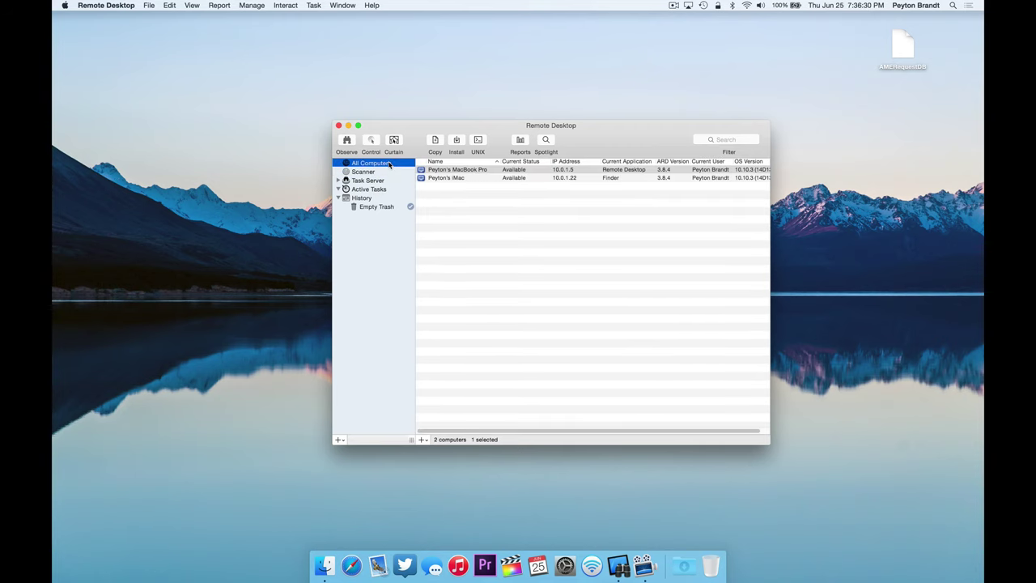
pyautogui.click(446, 178)
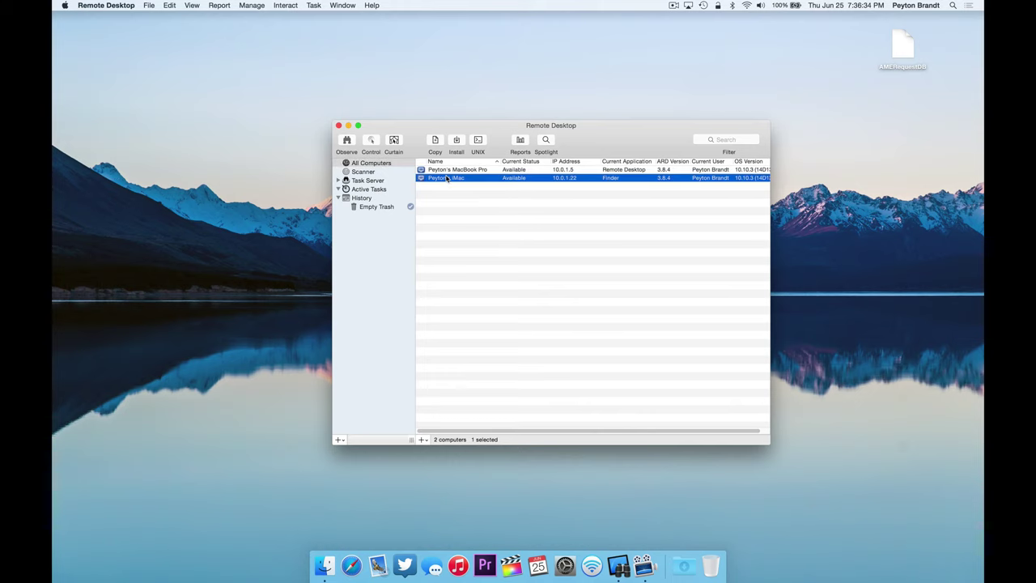
# - Open Get Info for the iMac from its context menu and view the Reporting settings
pyautogui.rightClick(446, 178)
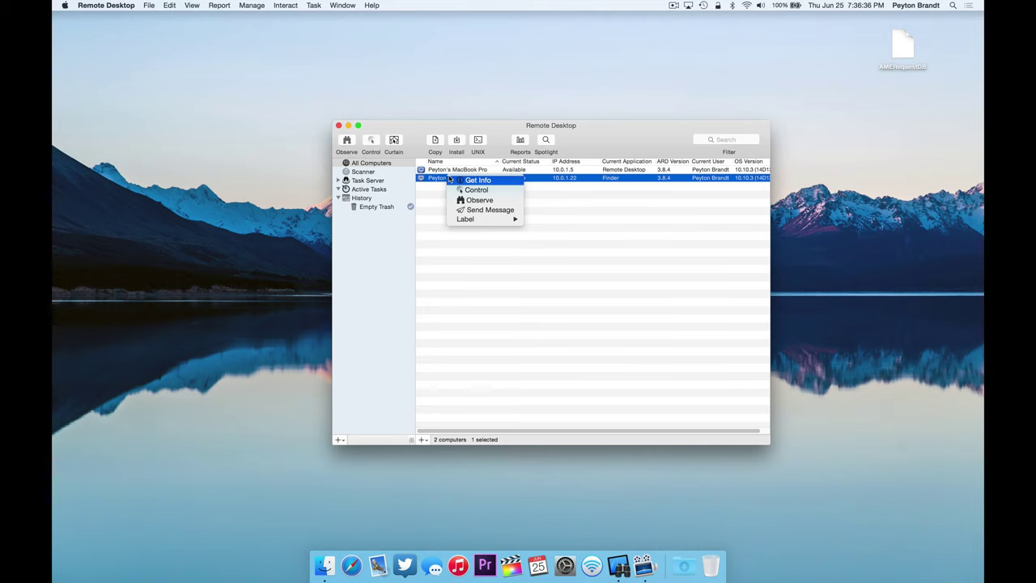
pyautogui.click(450, 179)
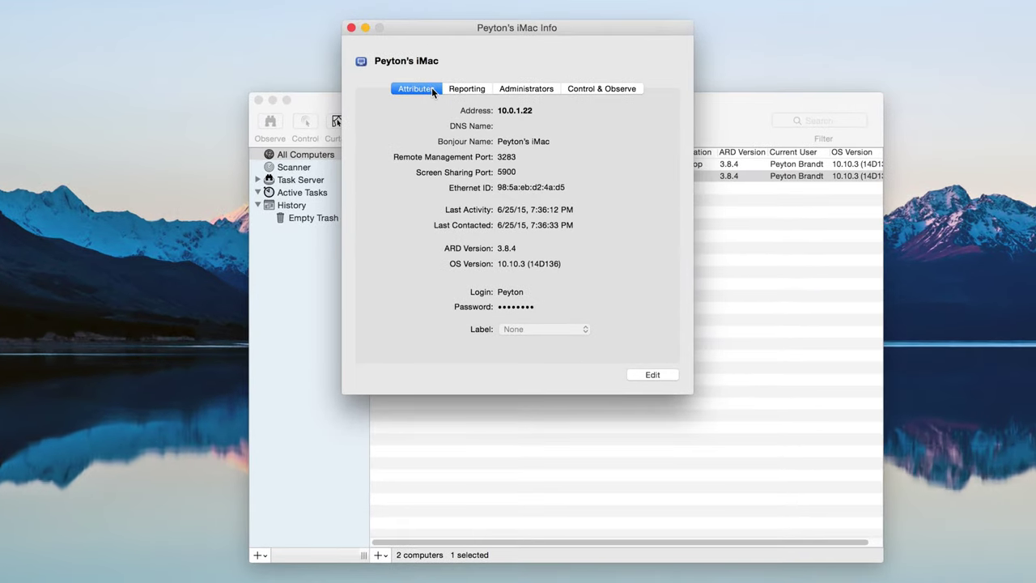
pyautogui.click(474, 92)
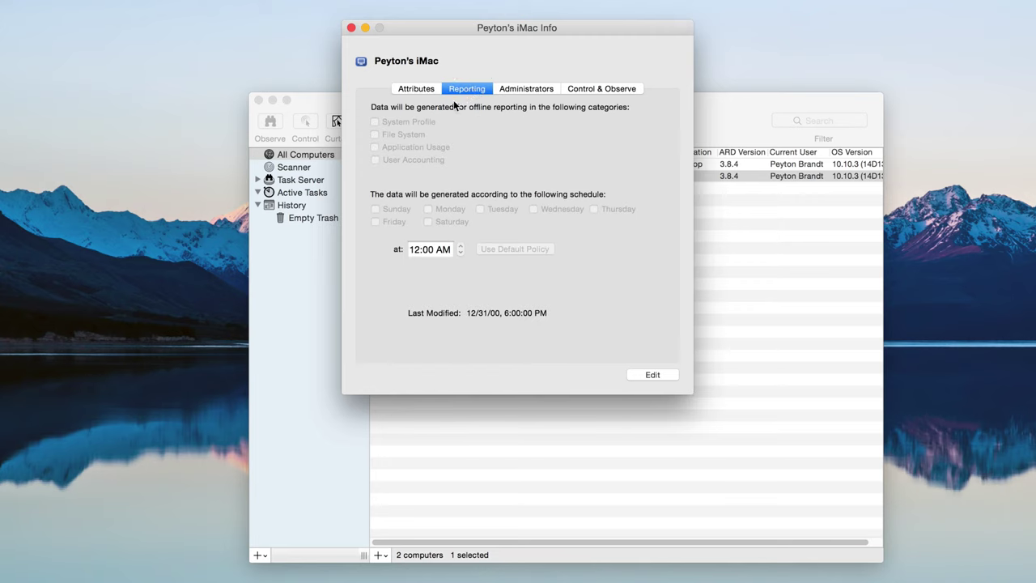